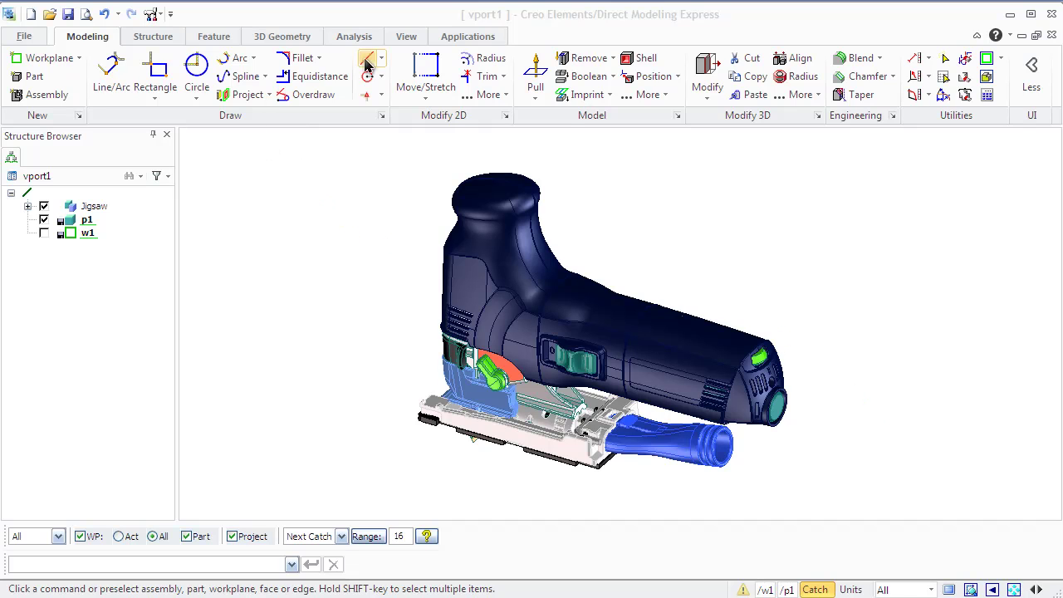
- Launch the Annotation application from the Applications tab
click(455, 40)
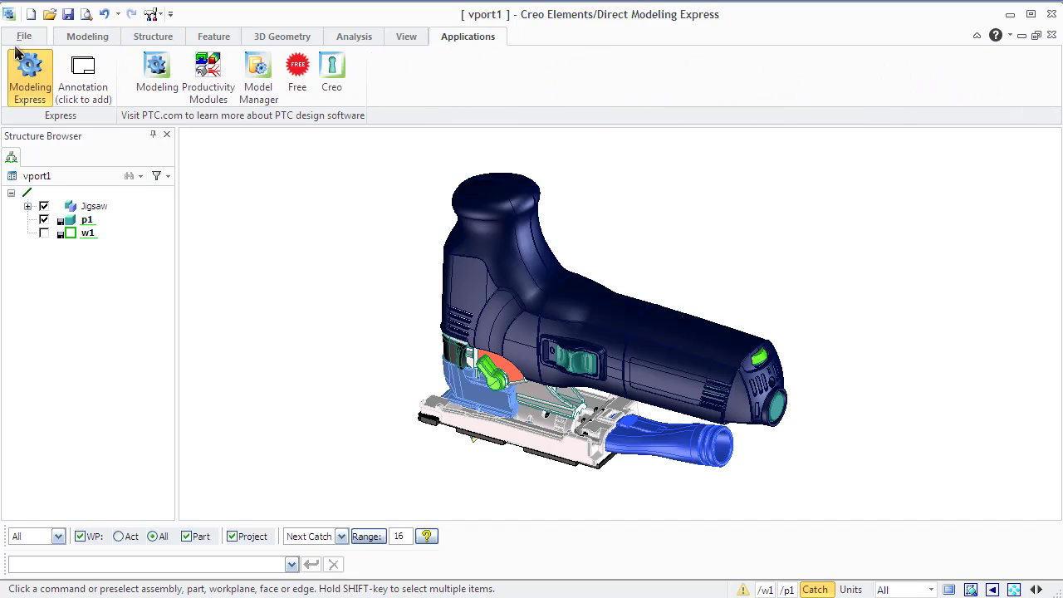
click(83, 73)
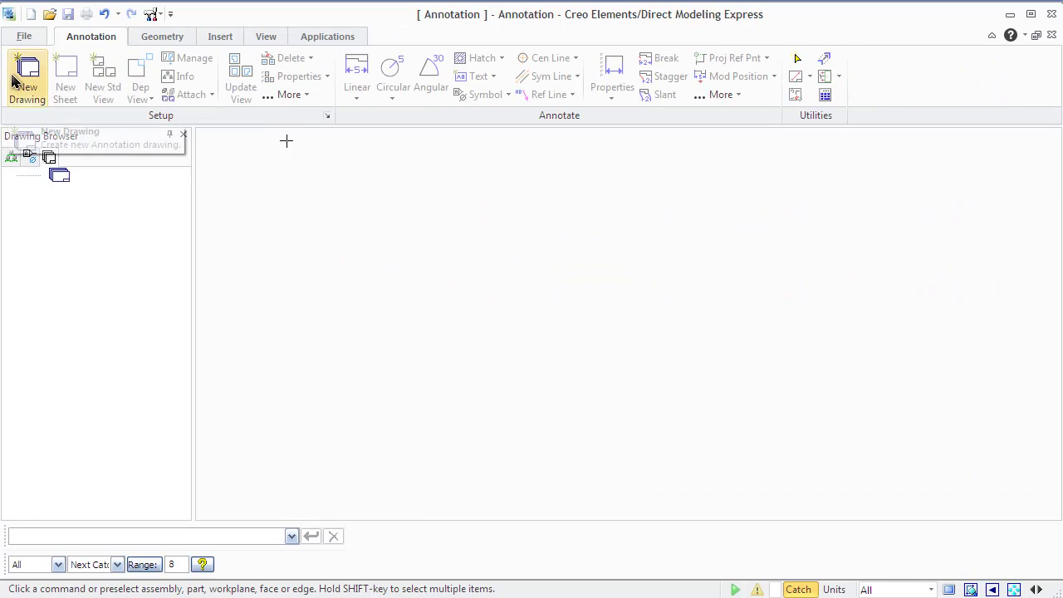
- Start a new 2D Process drawing of the adapter part, with its front direction from the end face
click(25, 75)
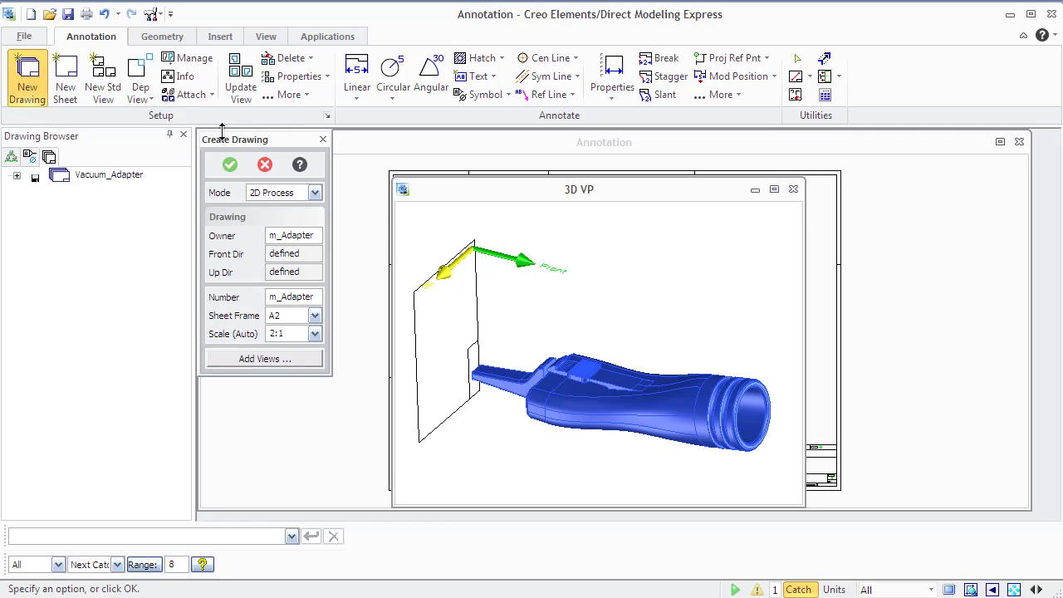
click(264, 194)
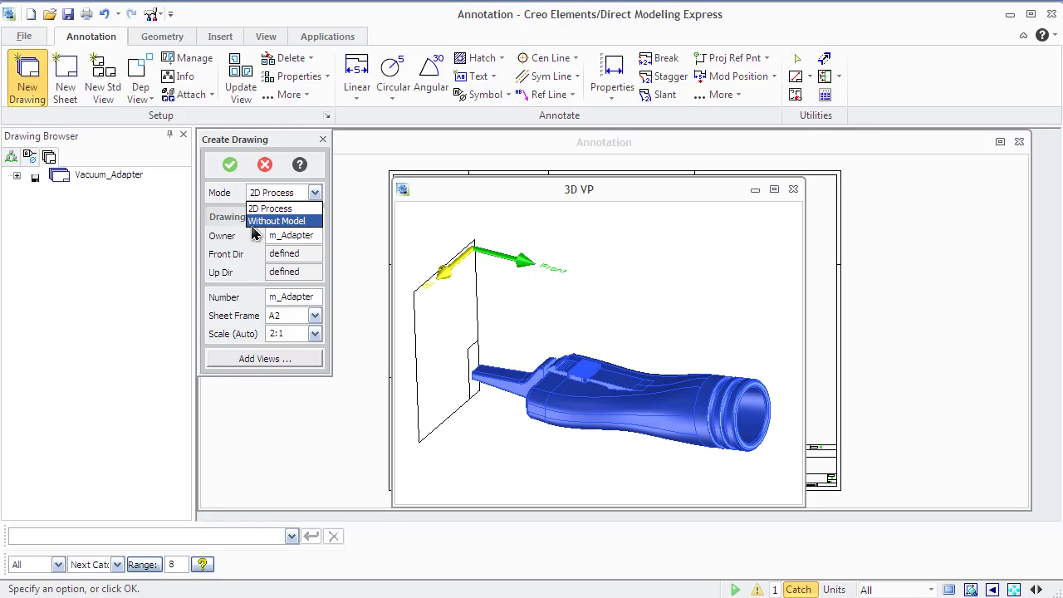
click(264, 208)
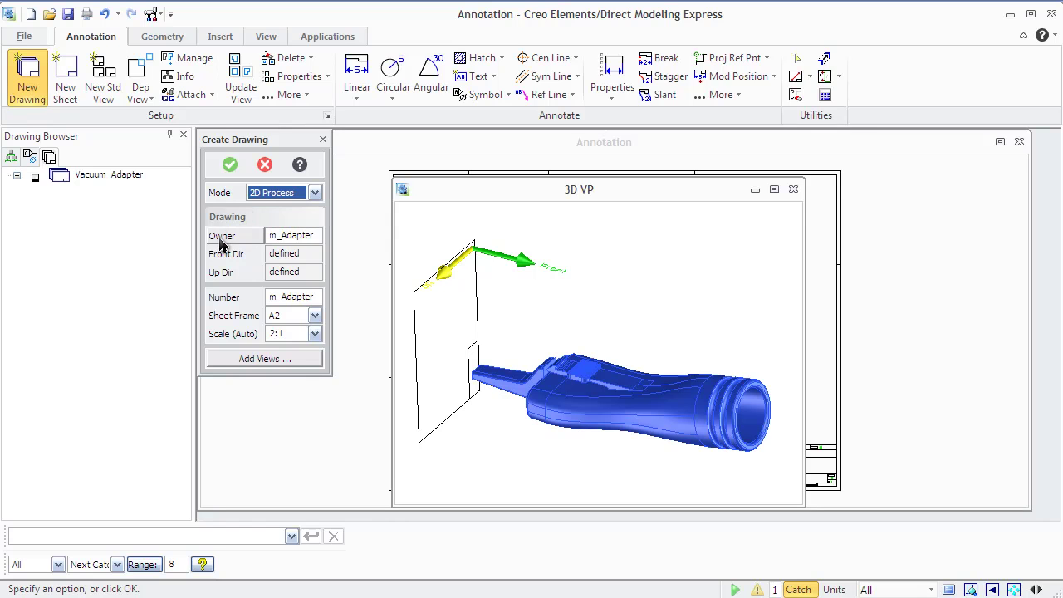
click(224, 237)
click(28, 206)
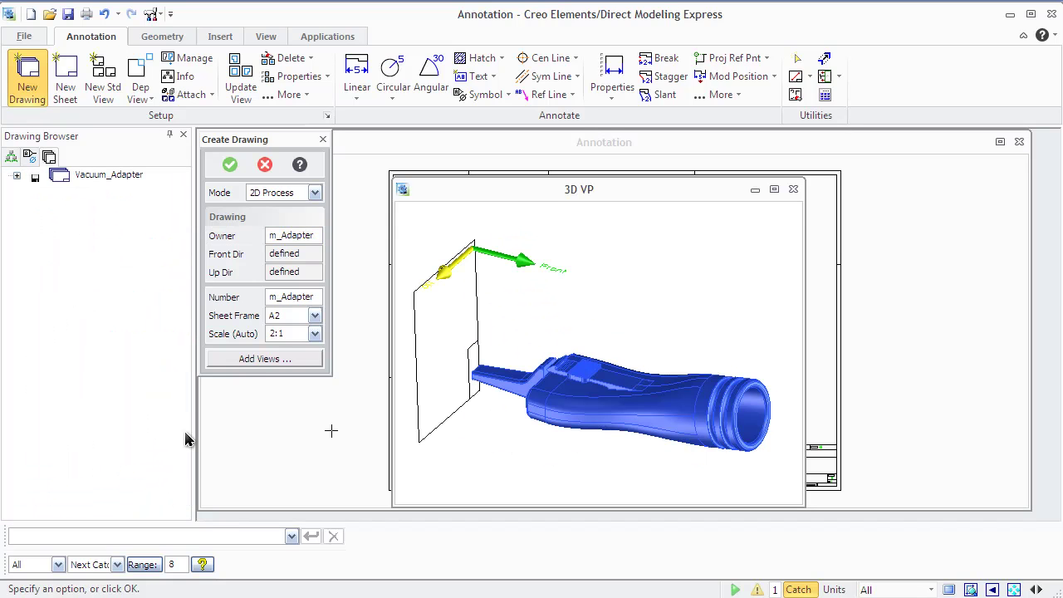
click(221, 254)
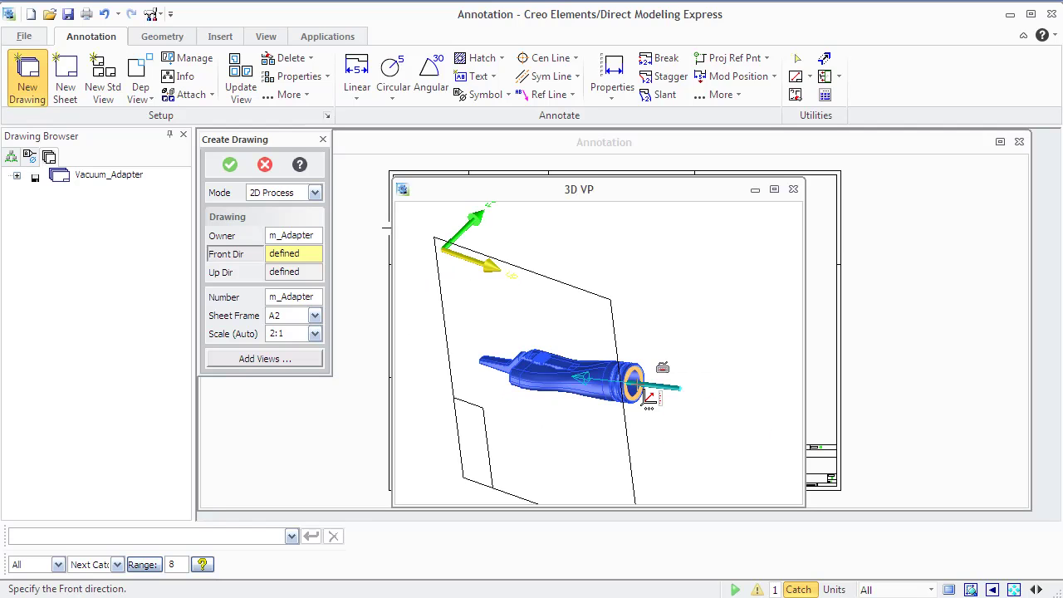
click(640, 390)
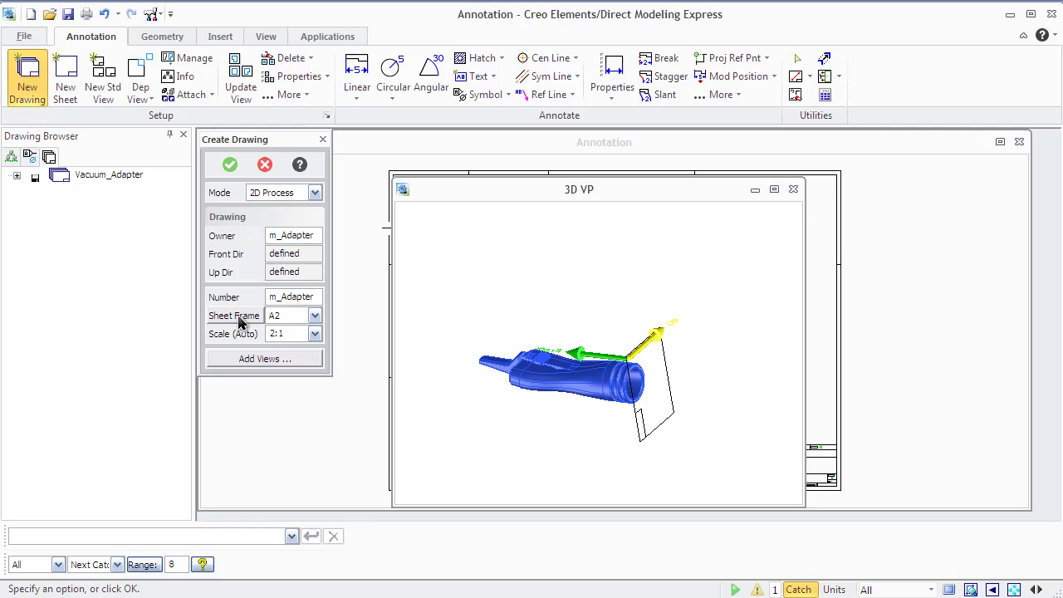
- Choose the A3 sheet frame and keep the 2:1 drawing scale
click(290, 315)
click(315, 315)
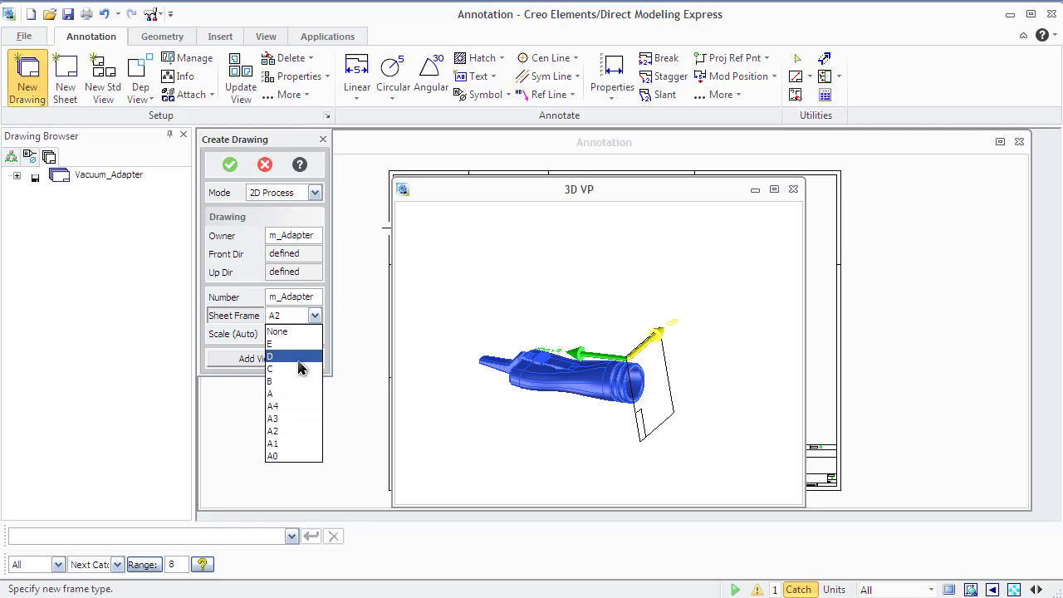
click(305, 419)
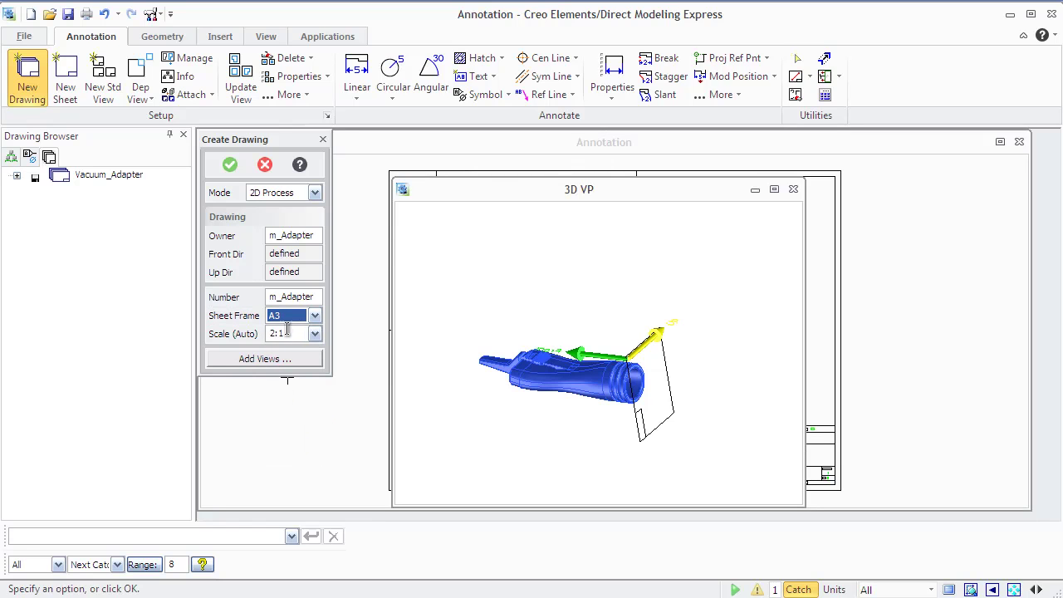
click(313, 333)
click(313, 336)
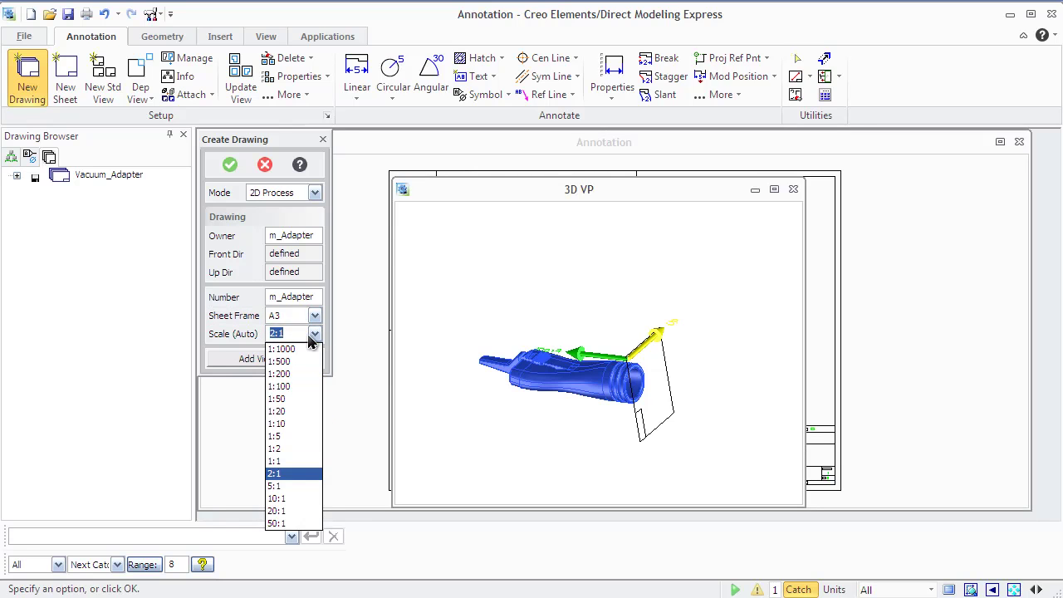
click(310, 341)
click(304, 359)
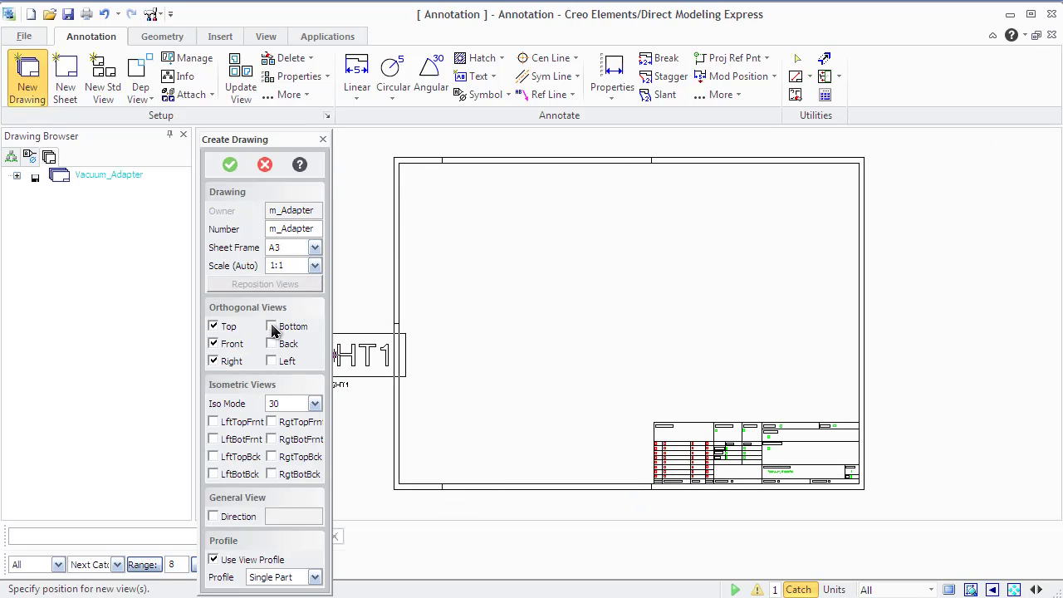
- Add a left-top-front isometric view with Iso Mode 30 and the Single Part profile
click(272, 326)
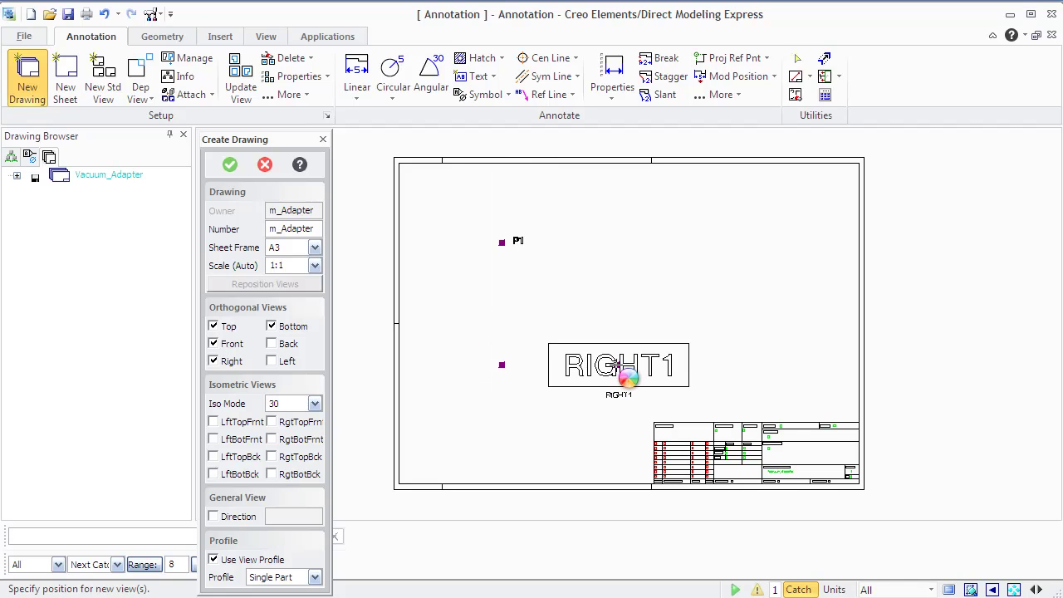
click(271, 326)
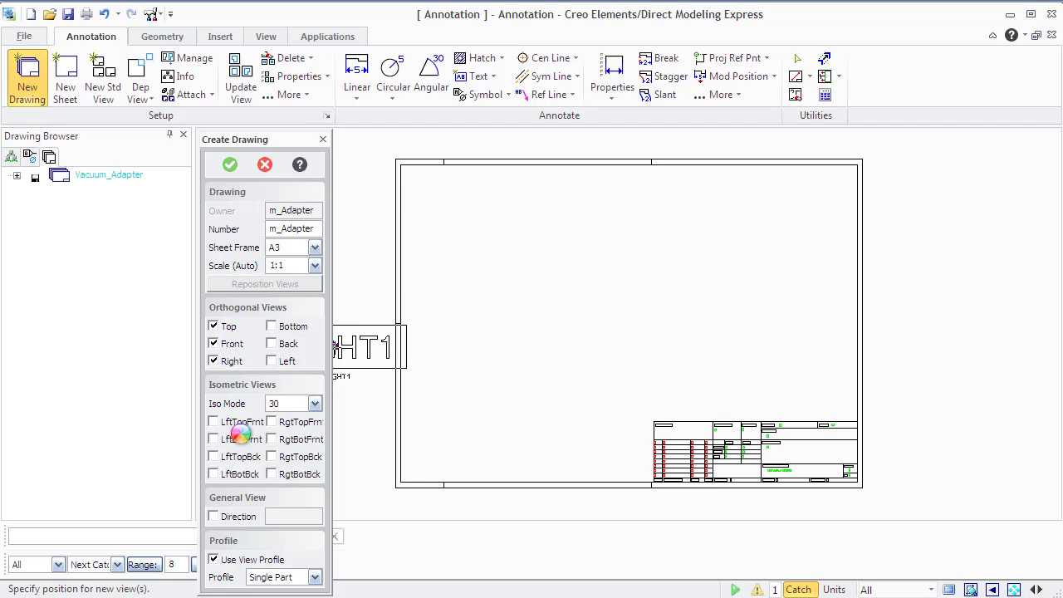
click(214, 422)
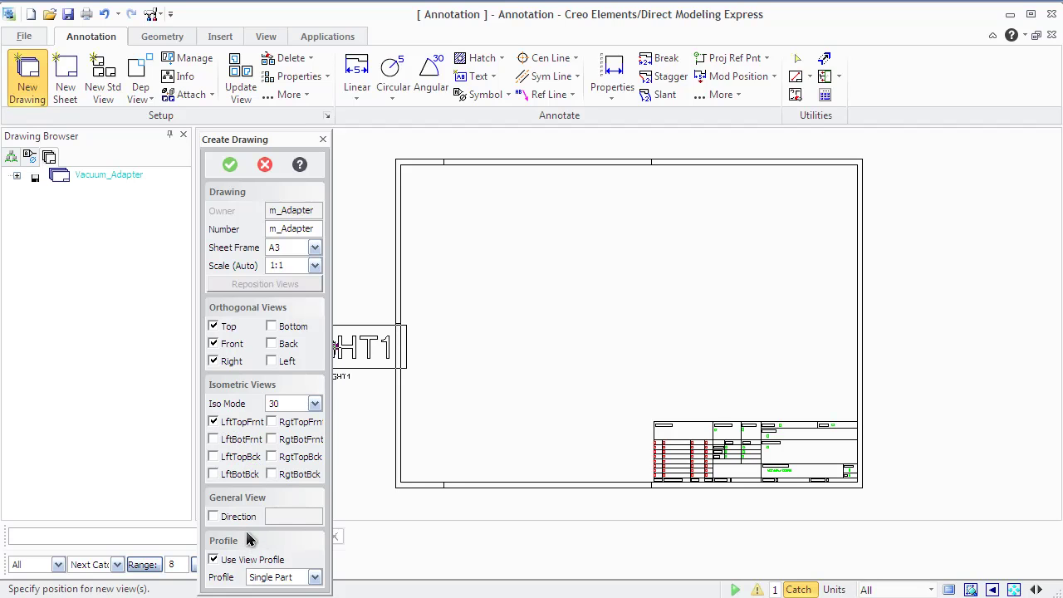
click(311, 402)
click(314, 403)
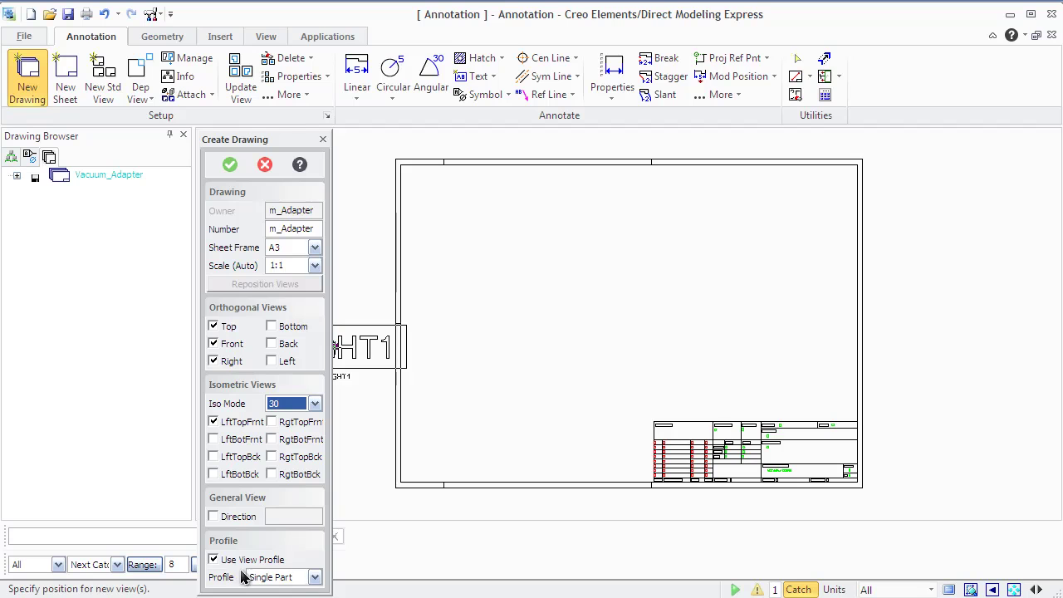
click(314, 577)
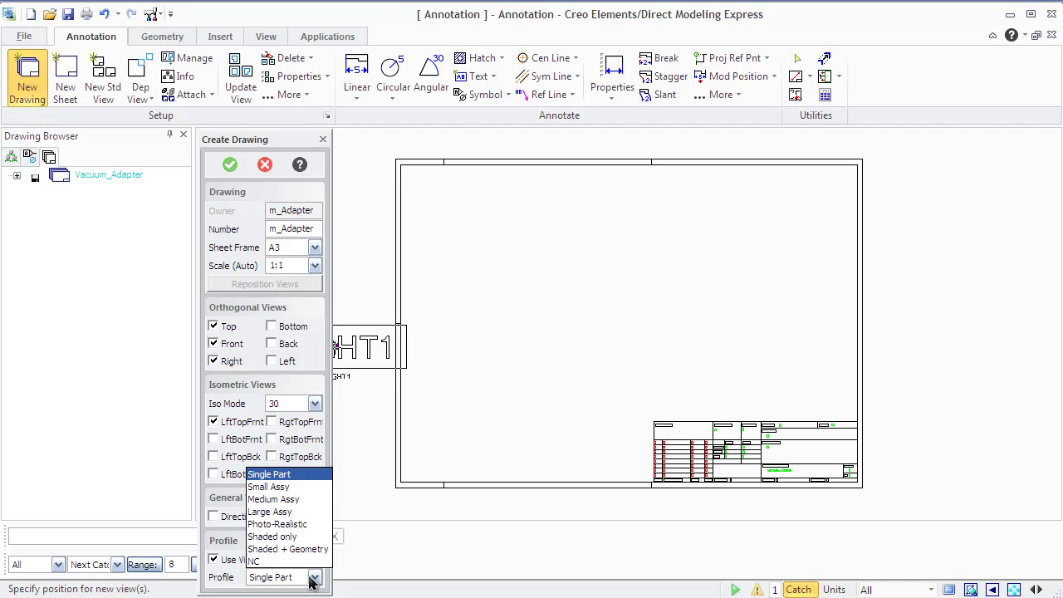
click(311, 581)
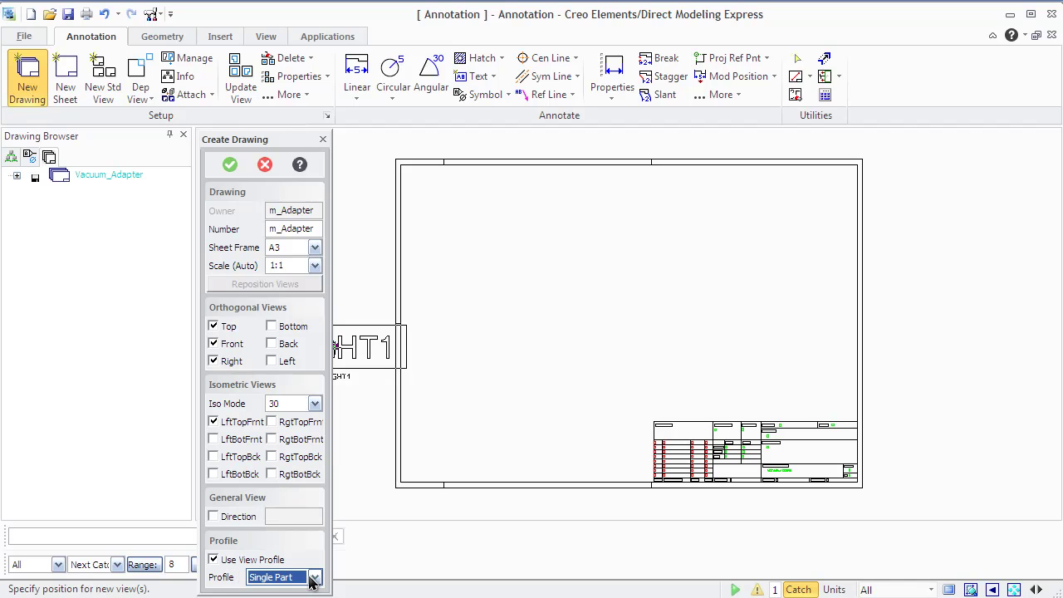
- Place ISO1, TOP1, FRONT1 and RIGHT1 on the sheet and untick Hidden in Show settings
click(229, 164)
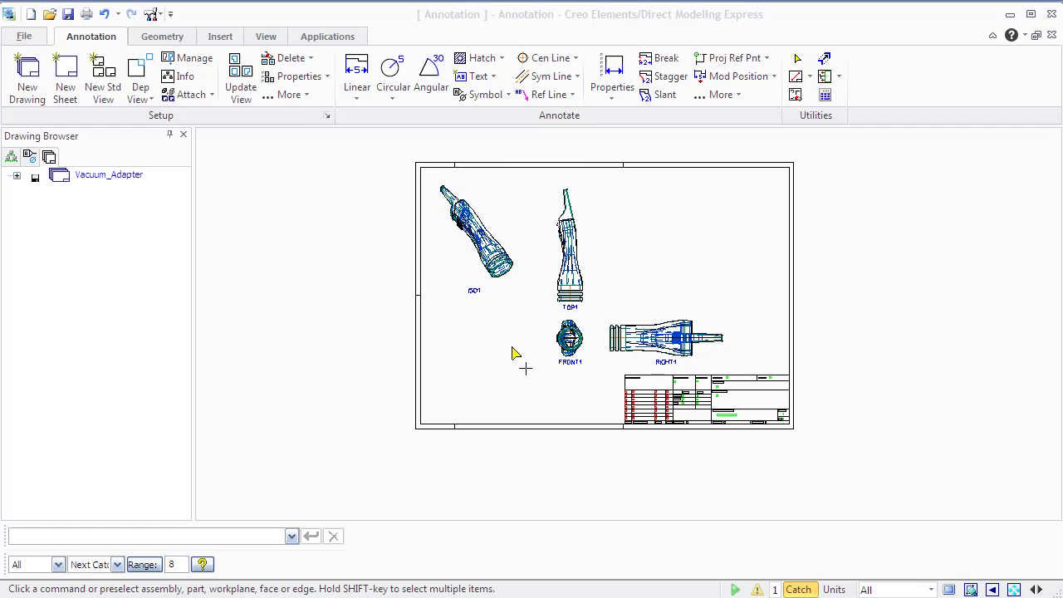
scroll(502, 319, up, 1)
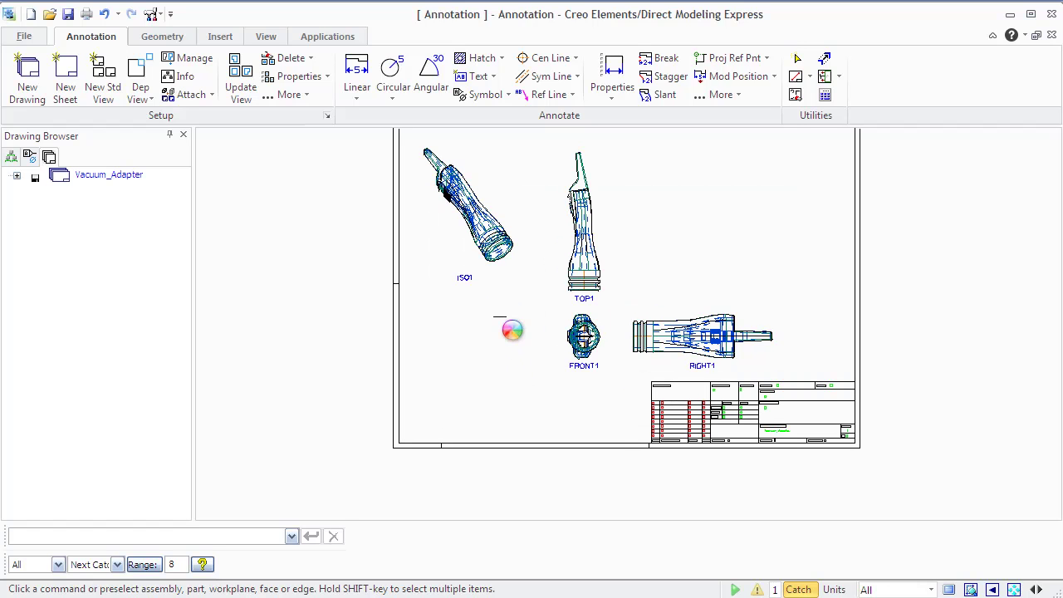
right_click(486, 309)
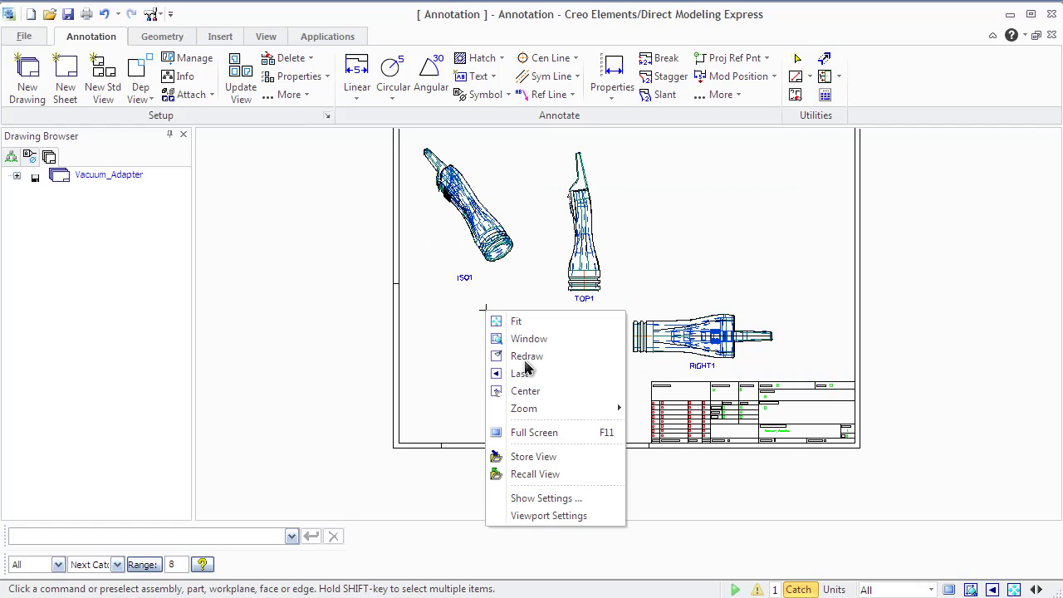
click(548, 496)
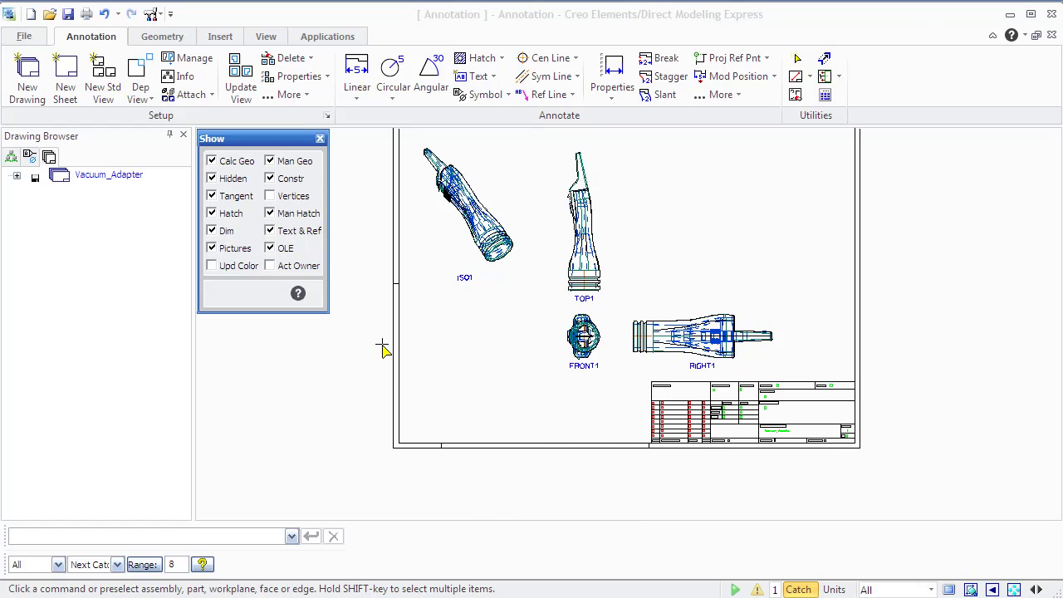
click(211, 180)
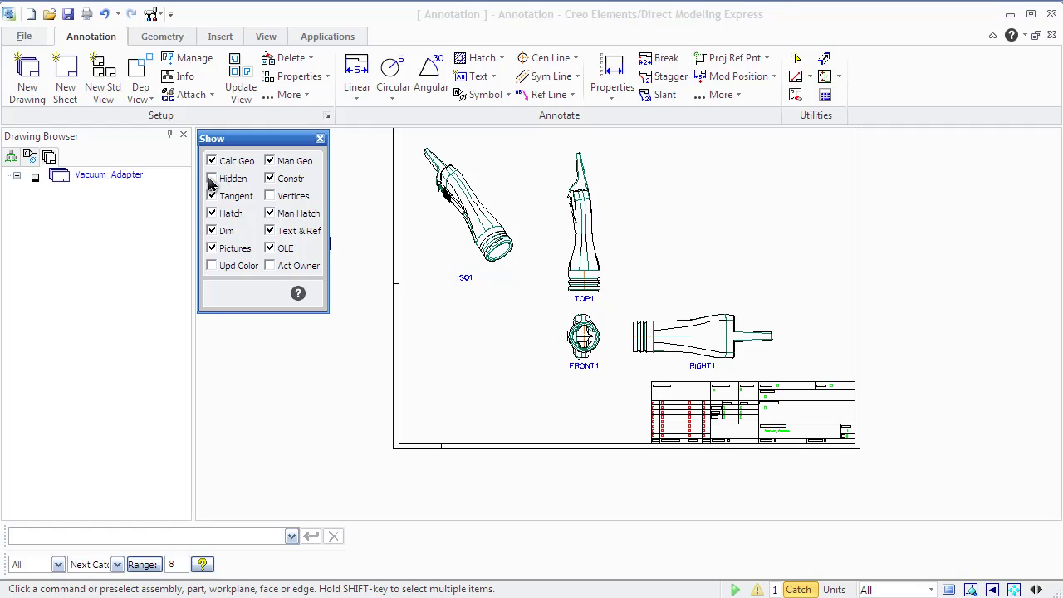
click(321, 140)
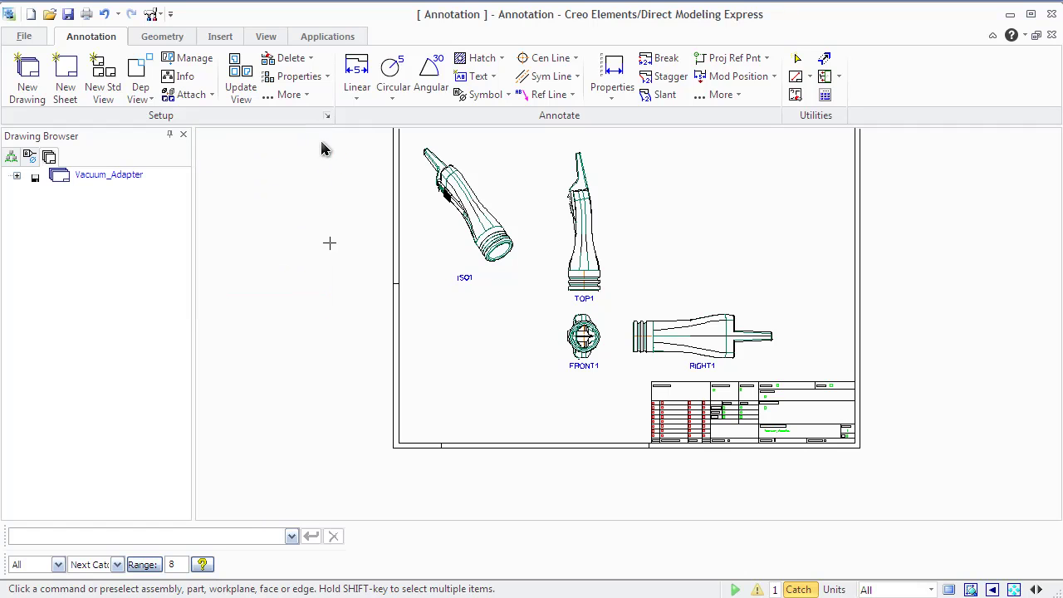
- Start a section view on parent TOP1 with a vertical cut
click(149, 99)
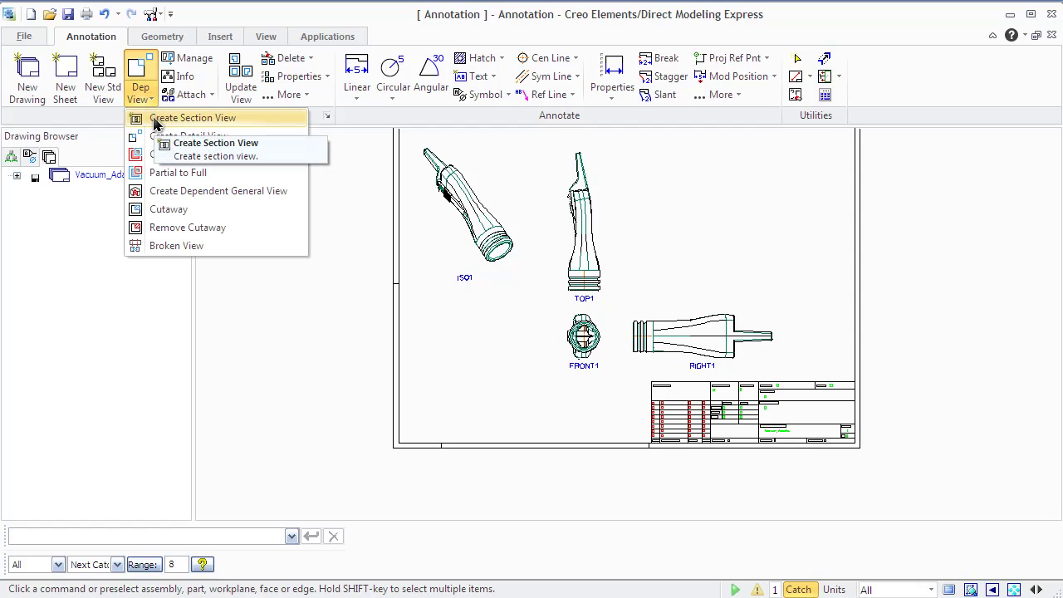
click(154, 123)
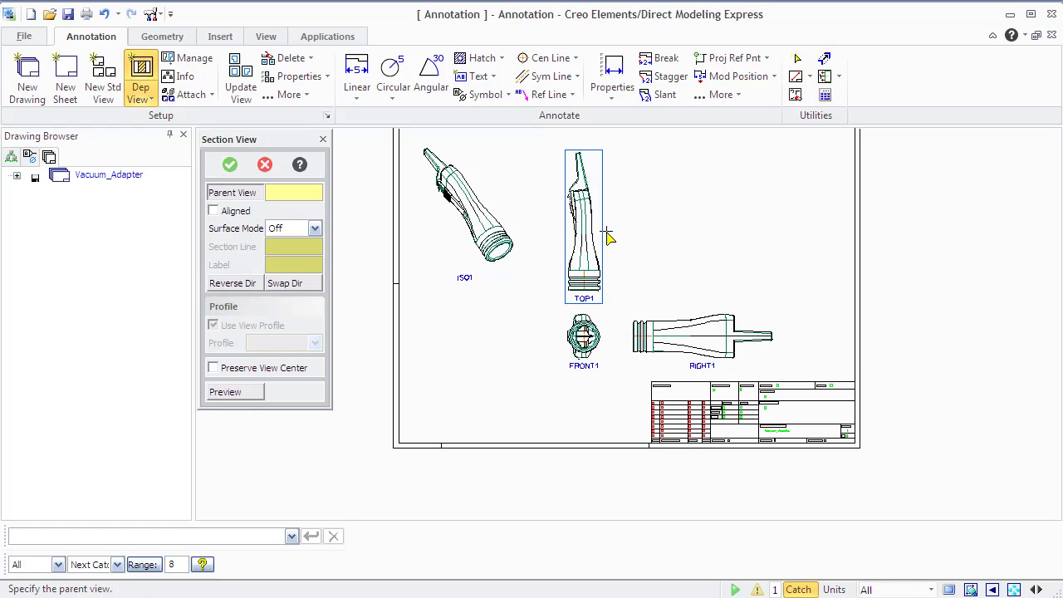
click(583, 222)
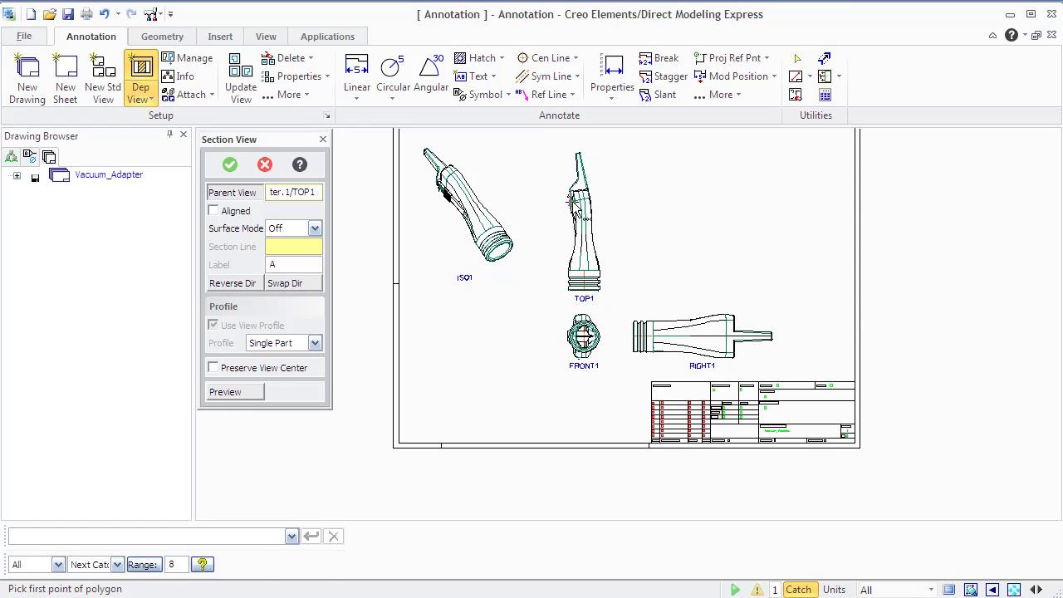
scroll(572, 199, up, 3)
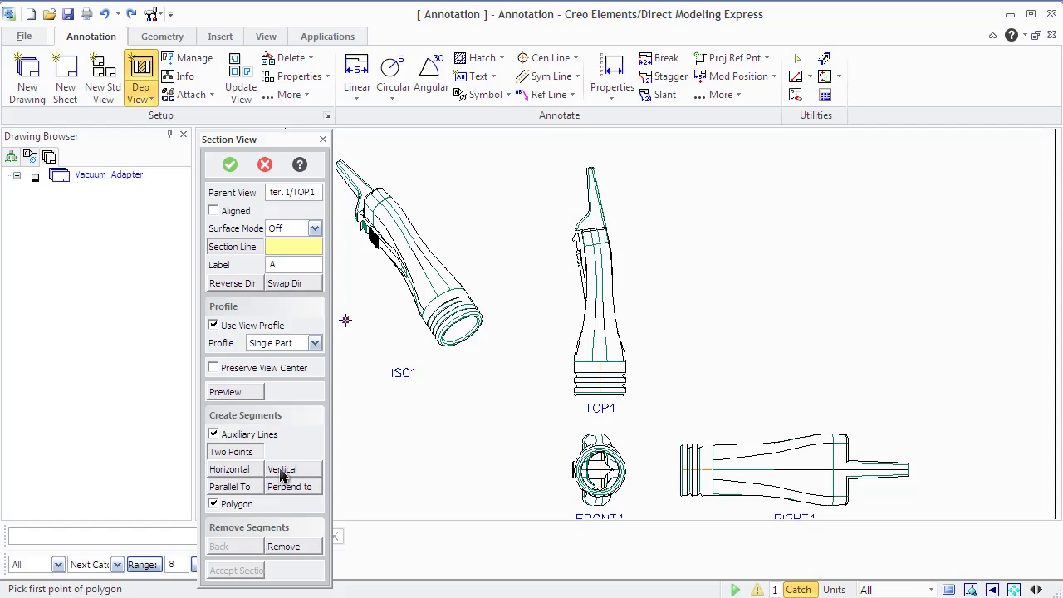
click(283, 472)
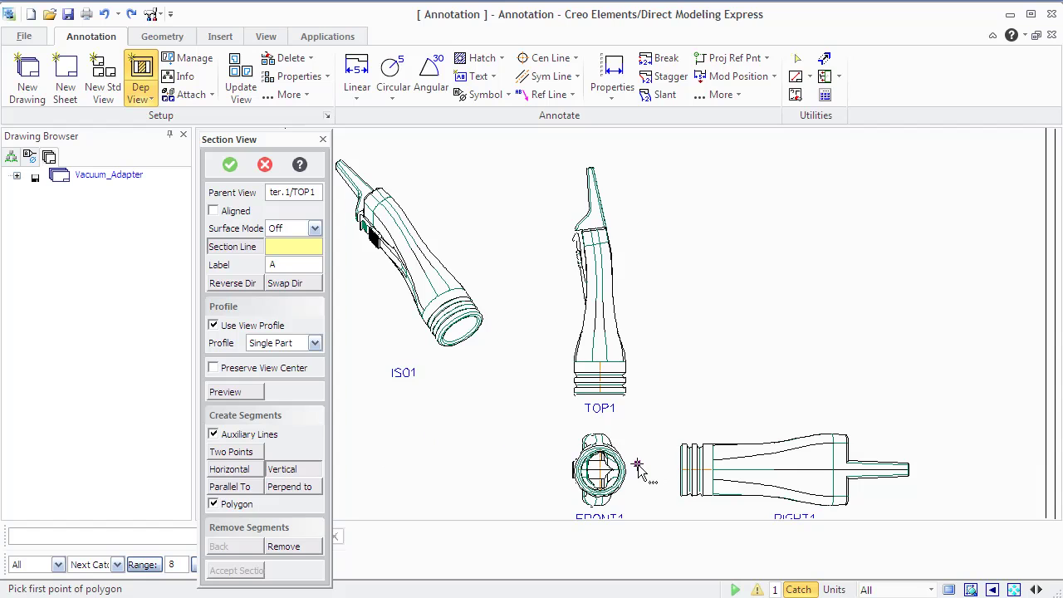
scroll(664, 425, up, 3)
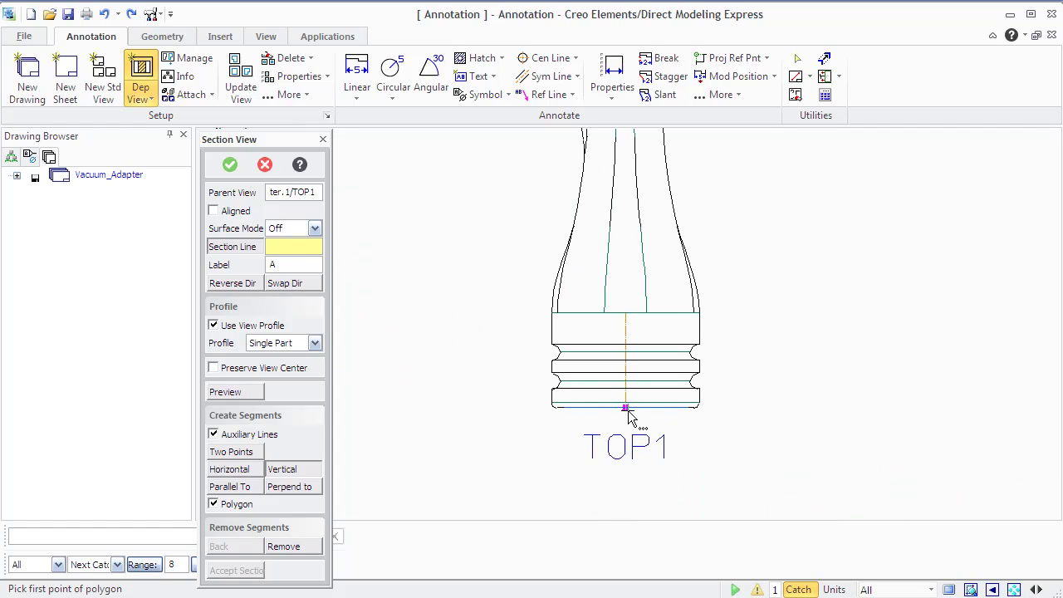
- Draw the section line across TOP1 and place SECTION A-A beside it
click(627, 412)
scroll(624, 412, down, 3)
click(585, 168)
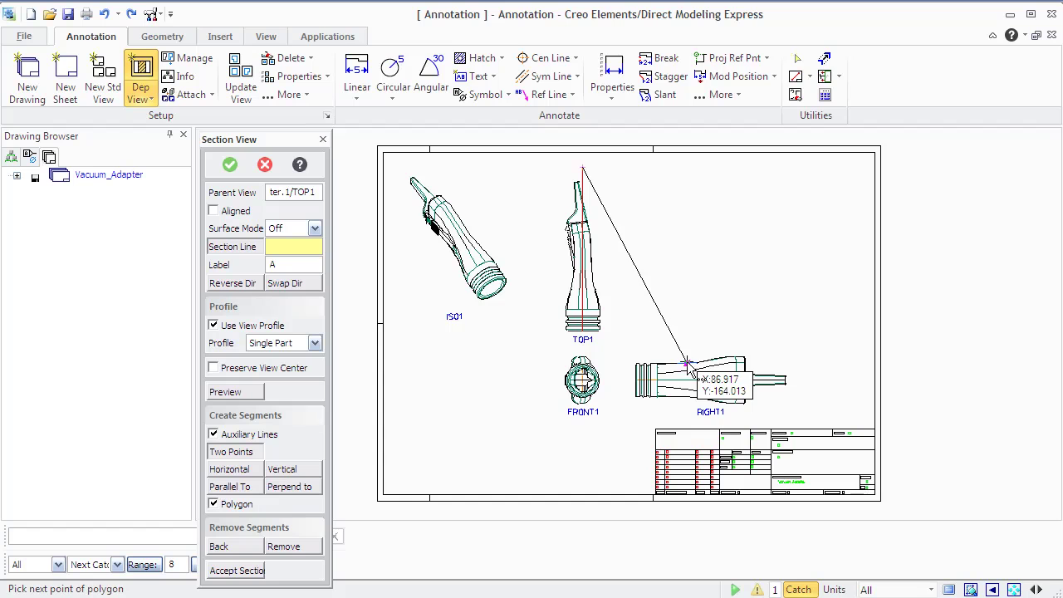
middle_click(582, 171)
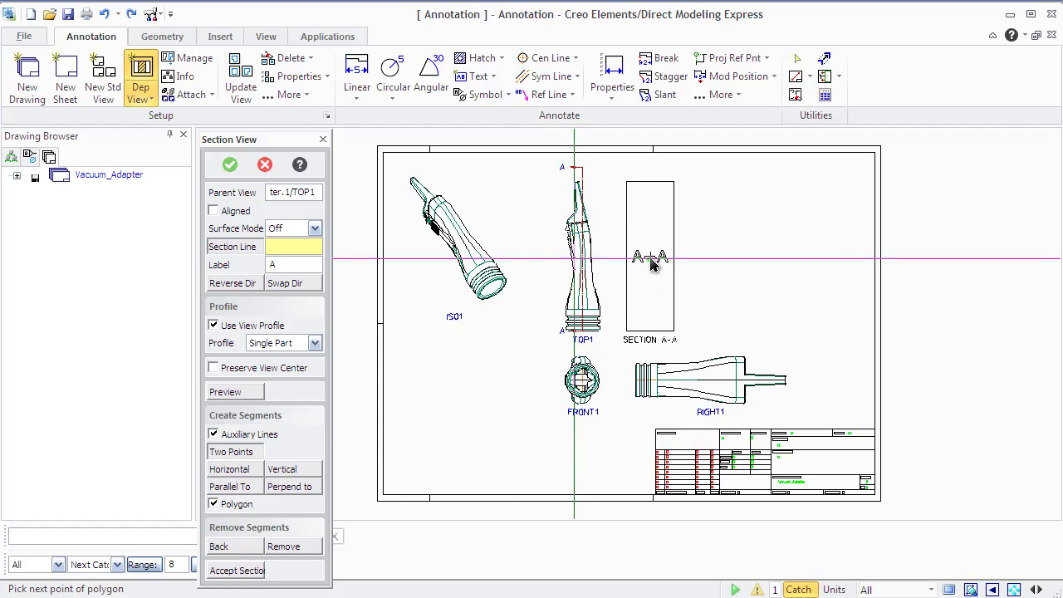
click(651, 261)
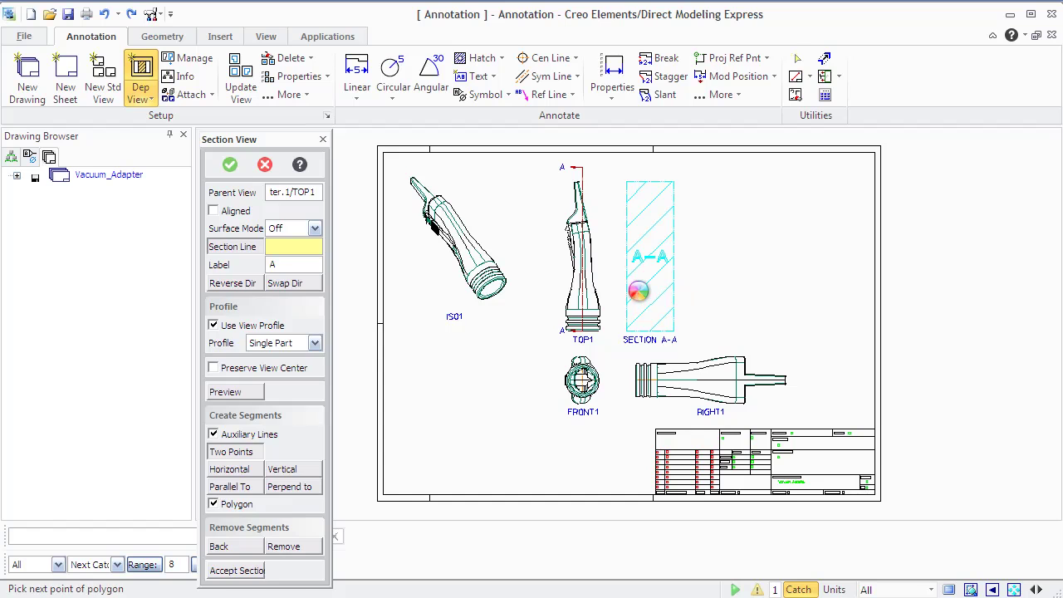
scroll(636, 238, up, 2)
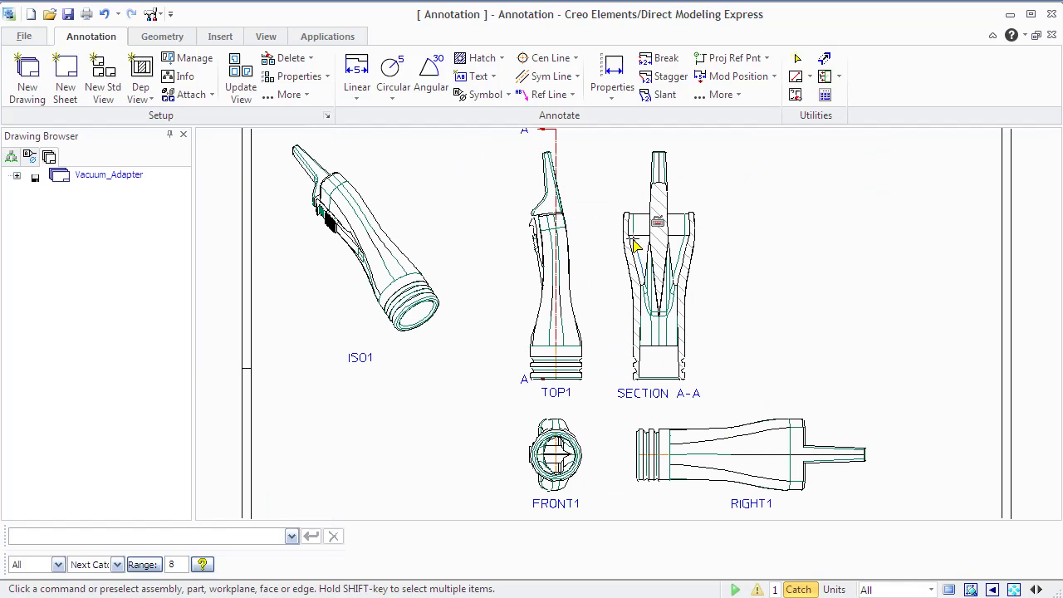
- Edit TOP1's section line A-A with Reverse Dir and Move, then confirm the change
click(554, 145)
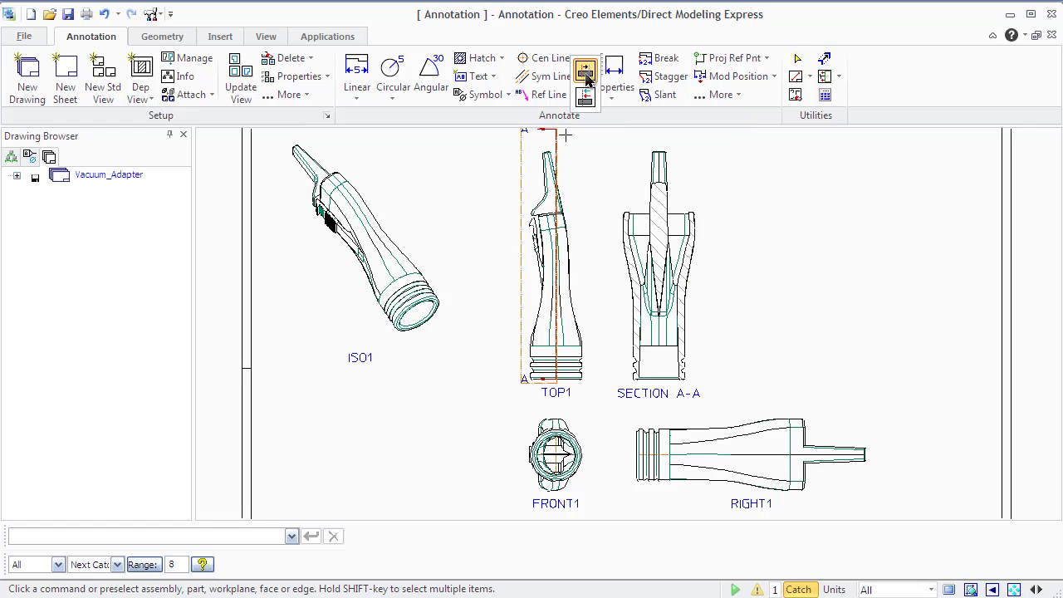
click(585, 75)
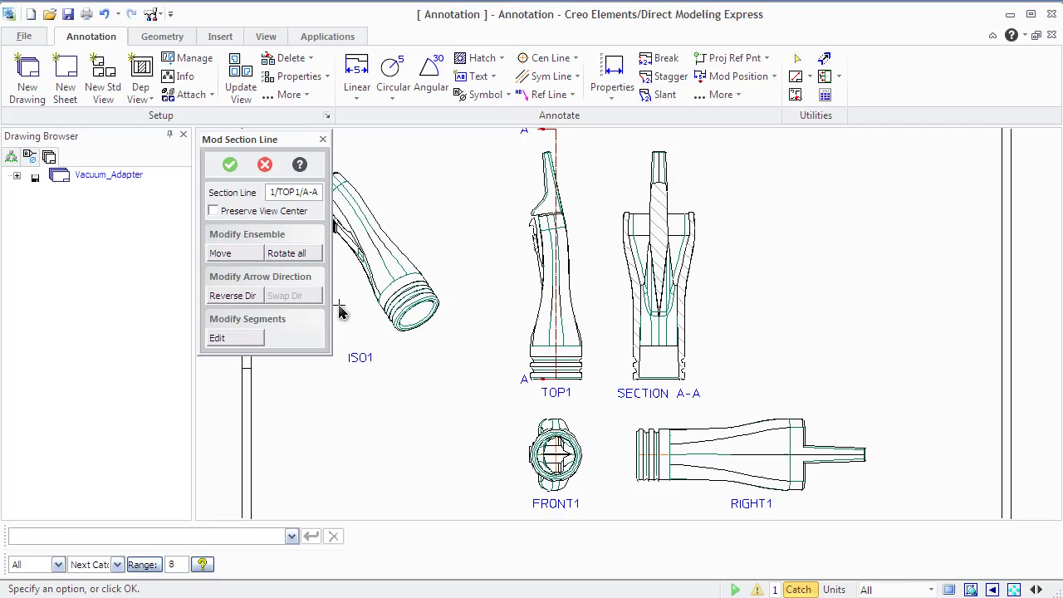
click(233, 296)
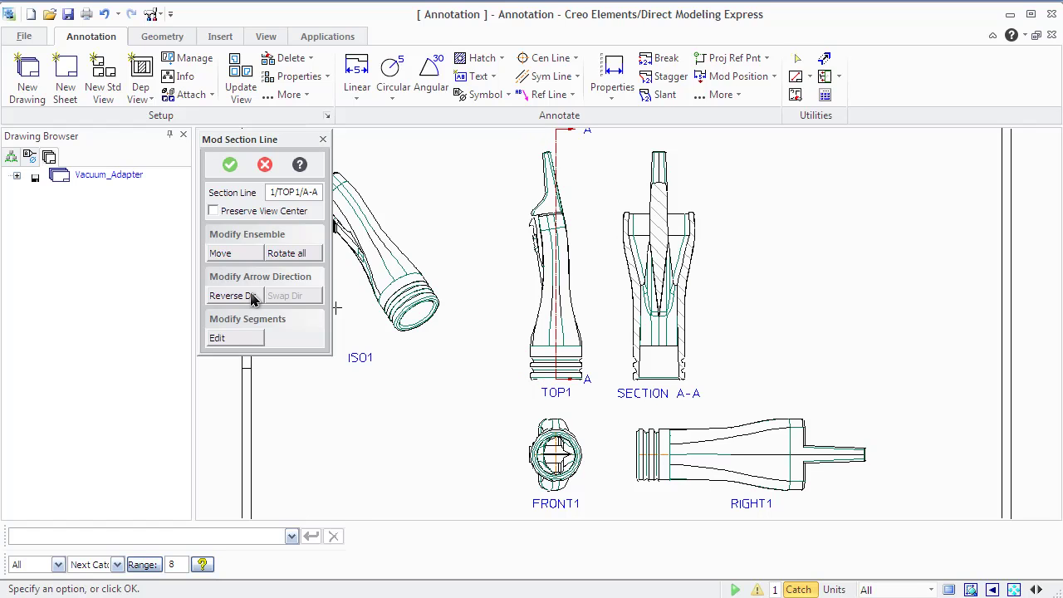
click(253, 297)
click(256, 256)
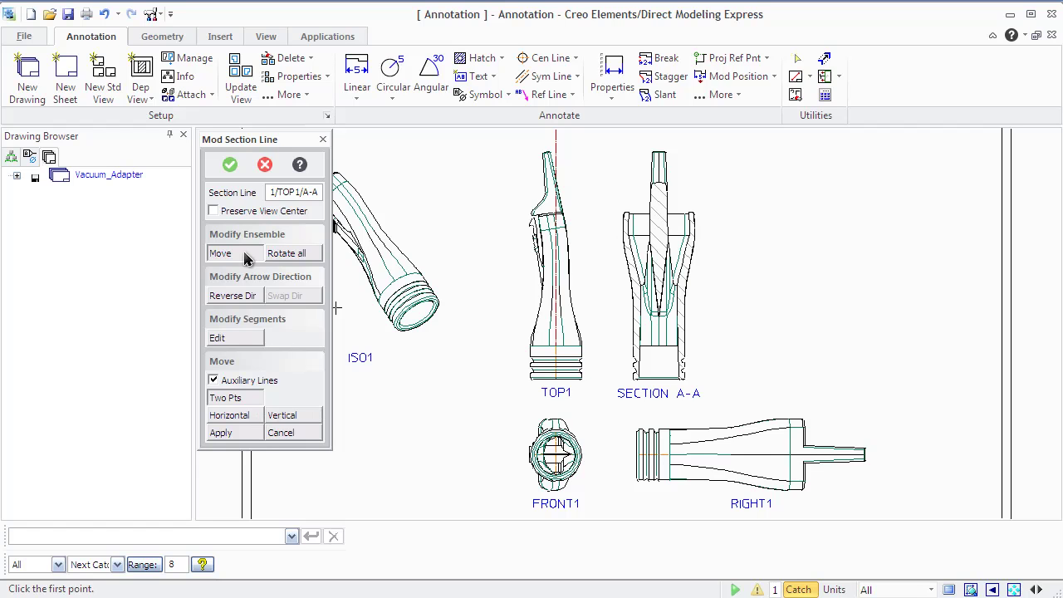
click(226, 173)
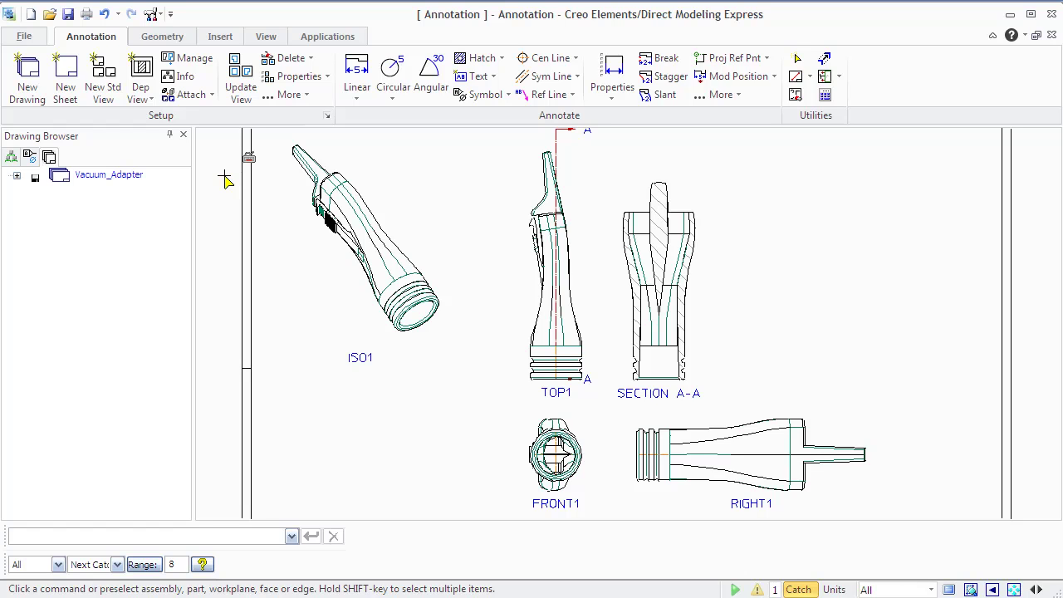
- Define a circular detail border on FRONT1 with two points
click(152, 99)
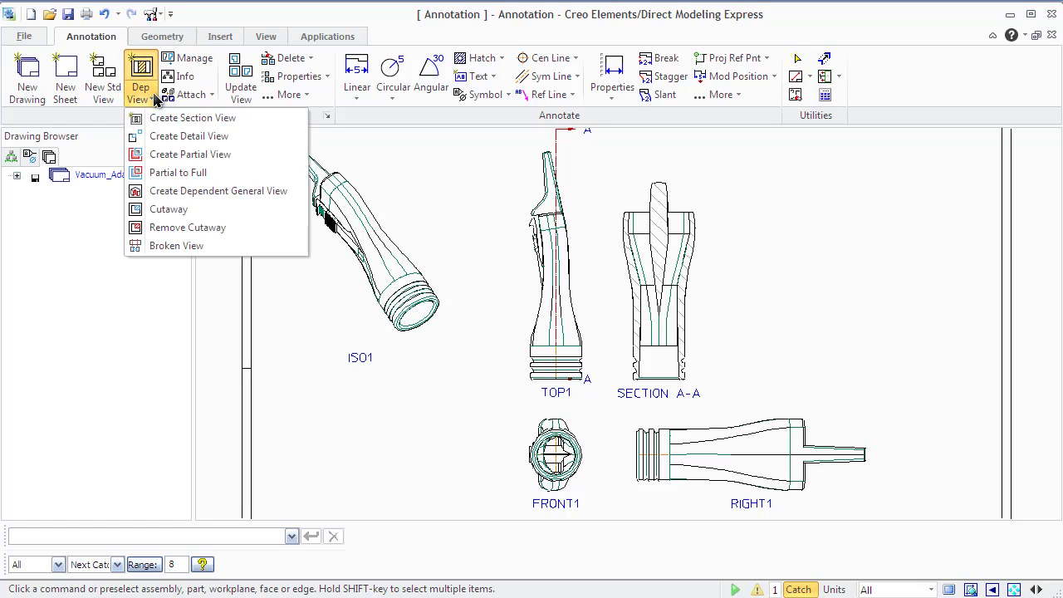
click(184, 136)
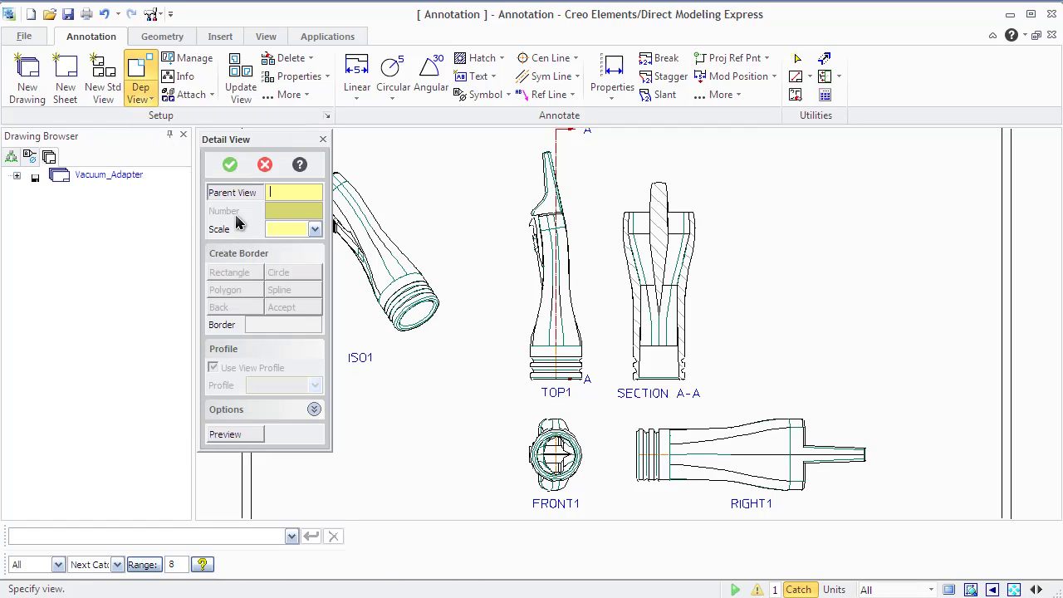
click(590, 484)
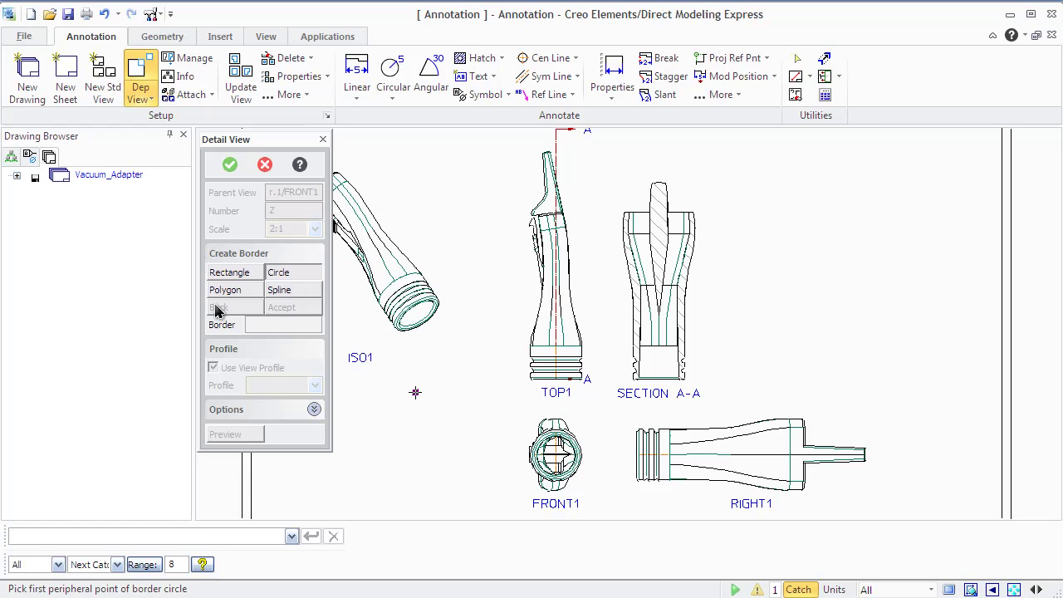
scroll(494, 432, up, 4)
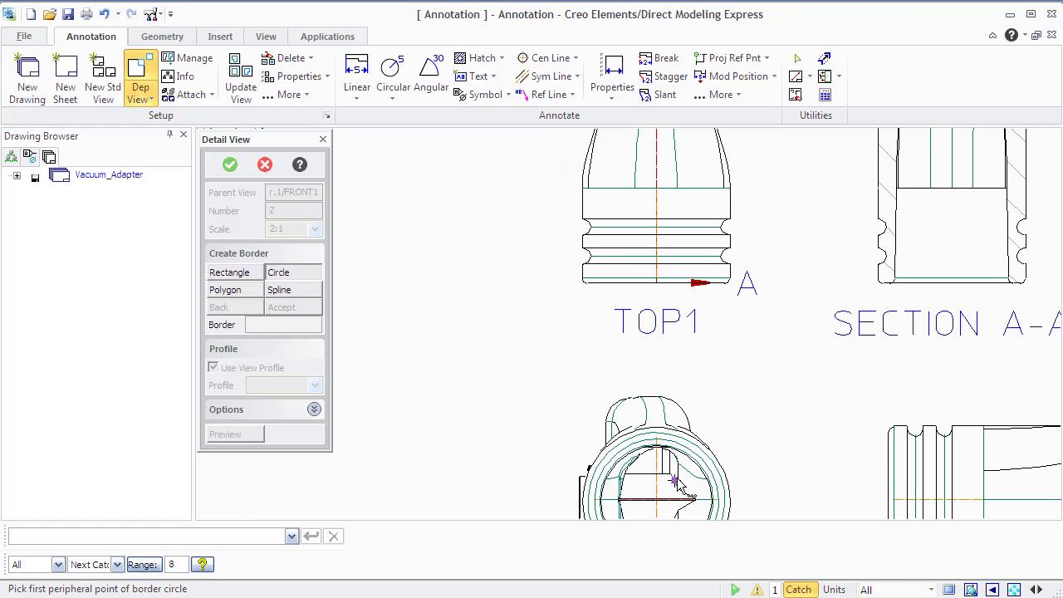
click(587, 382)
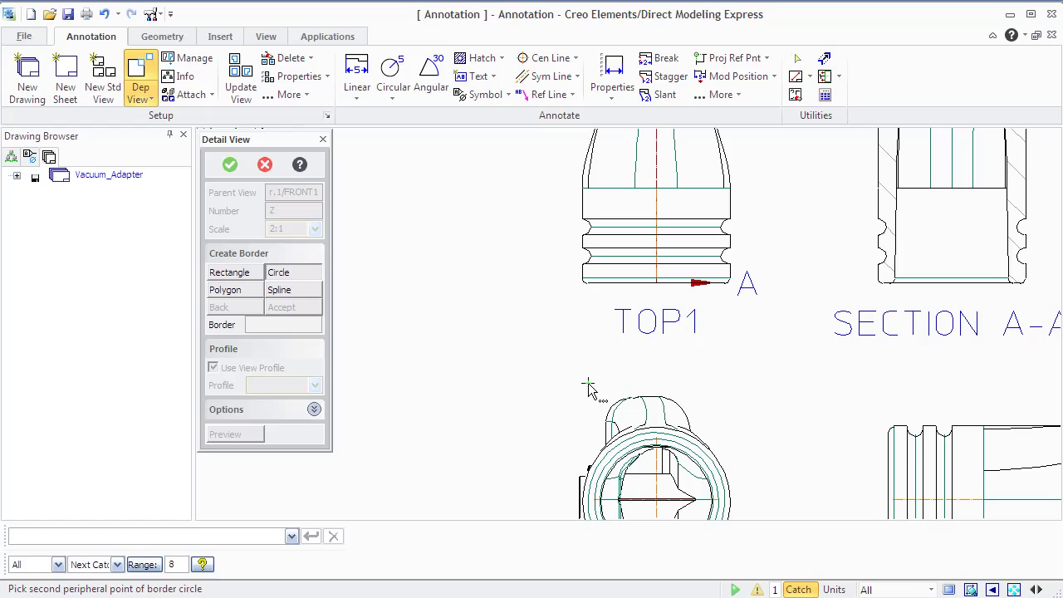
click(702, 482)
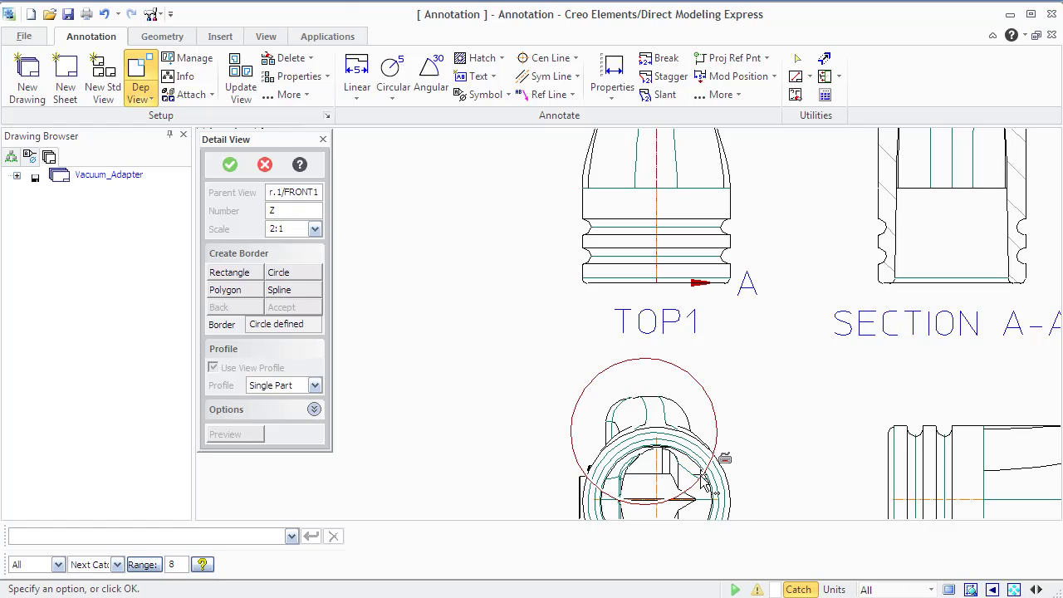
scroll(508, 392, down, 4)
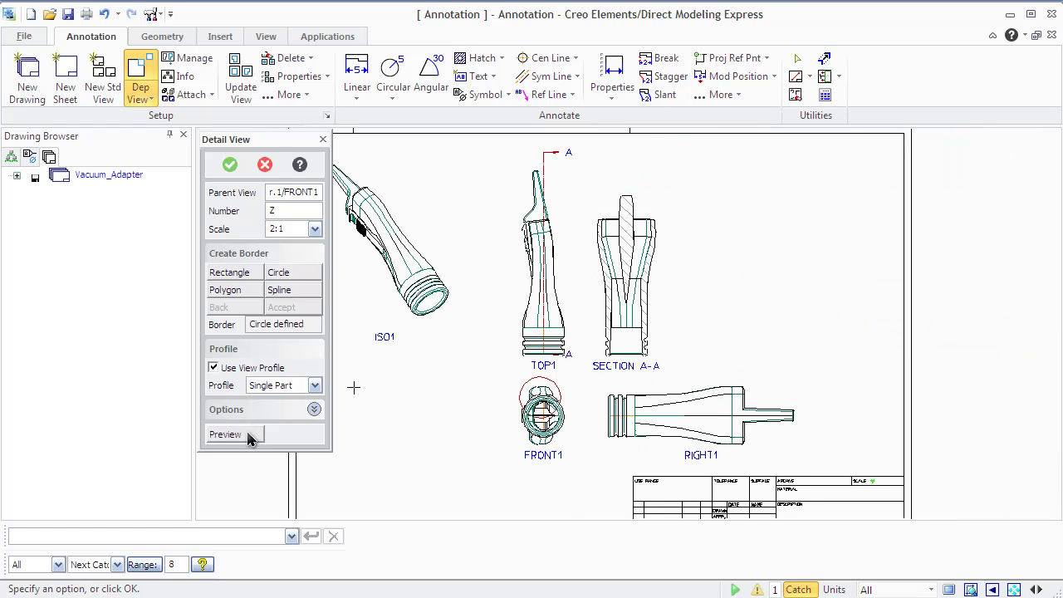
- Place detail view Z at scale 2:1 to the left of FRONT1
click(230, 164)
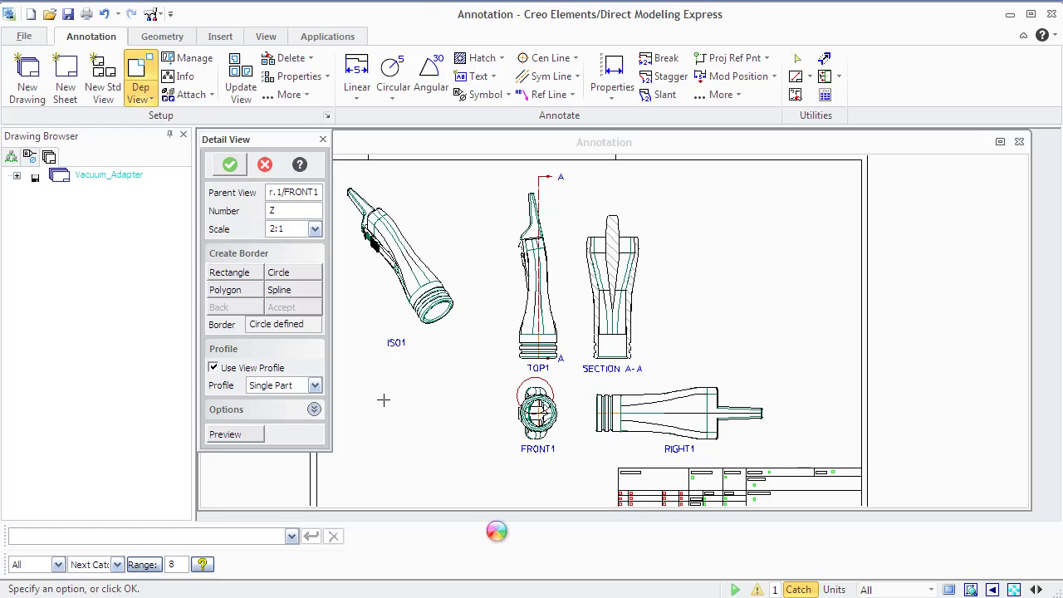
click(467, 409)
scroll(465, 415, up, 3)
scroll(468, 415, down, 3)
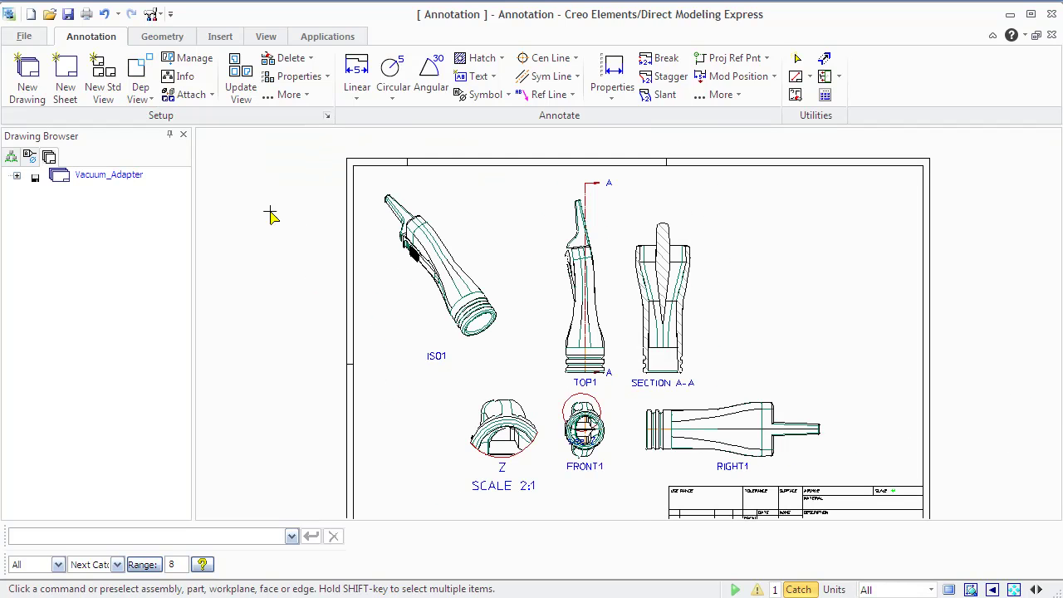
click(139, 93)
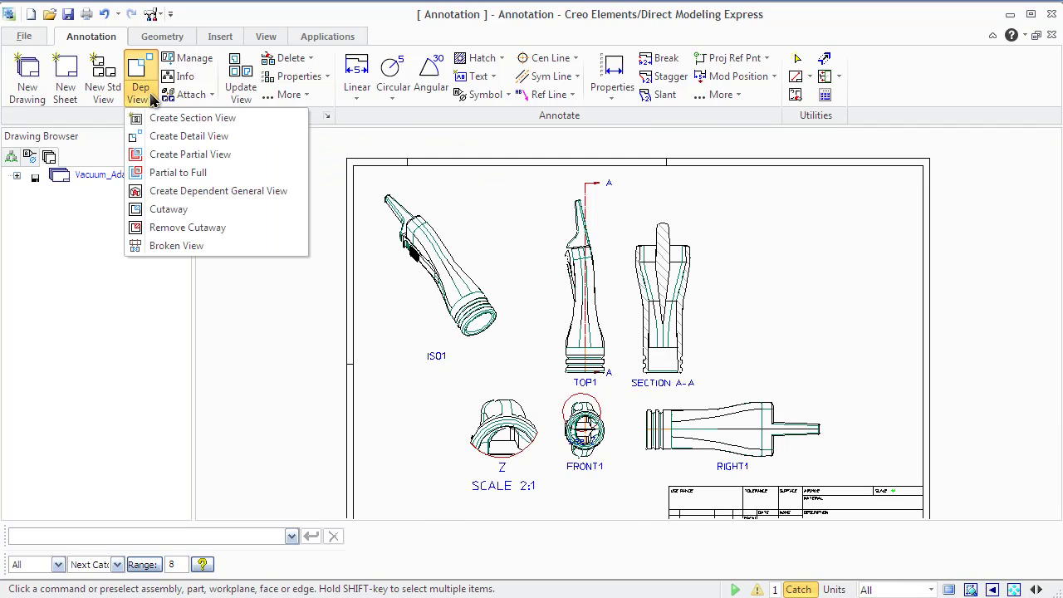
- Crop ISO1 into rectangular partial view PARTIALZ at scale 1:1
click(171, 157)
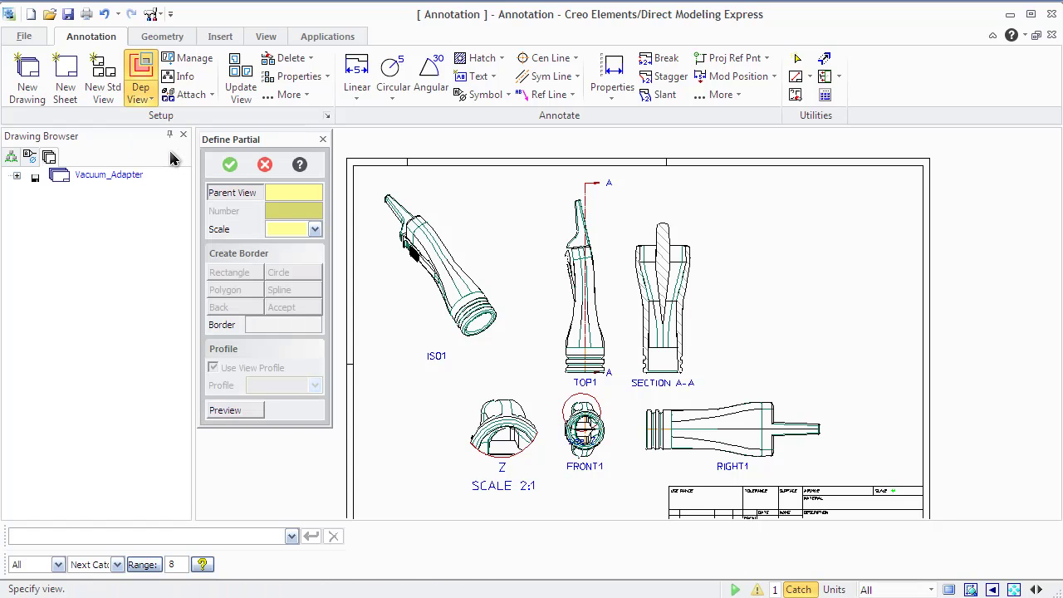
click(378, 274)
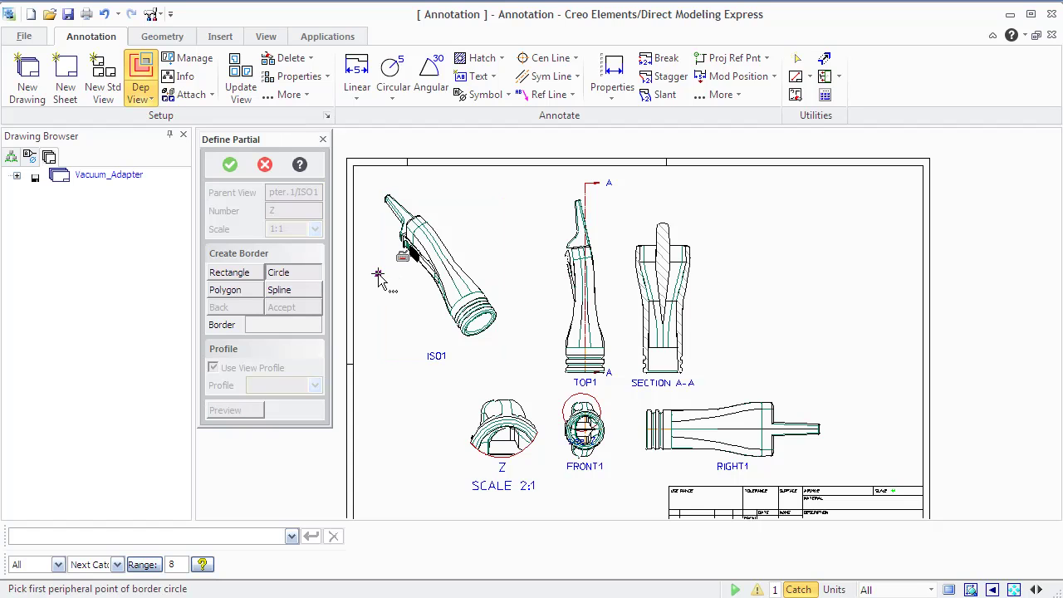
click(226, 274)
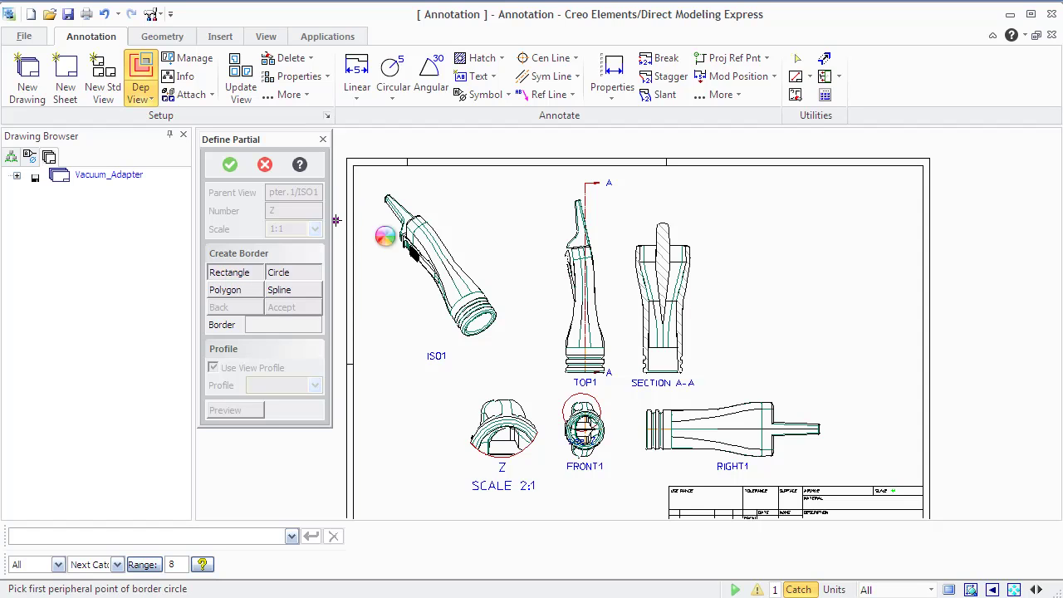
click(365, 182)
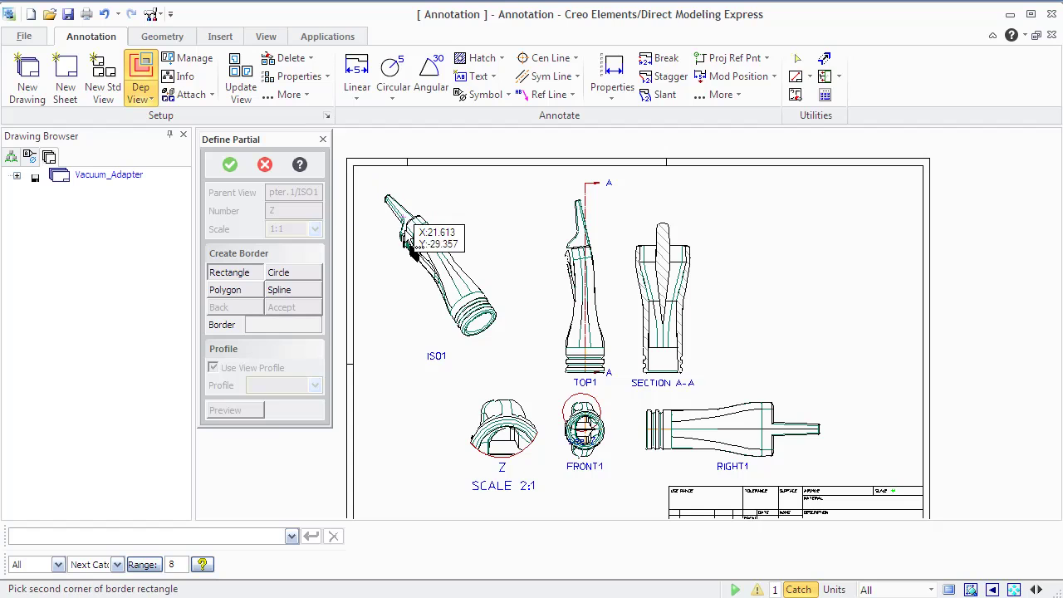
click(490, 290)
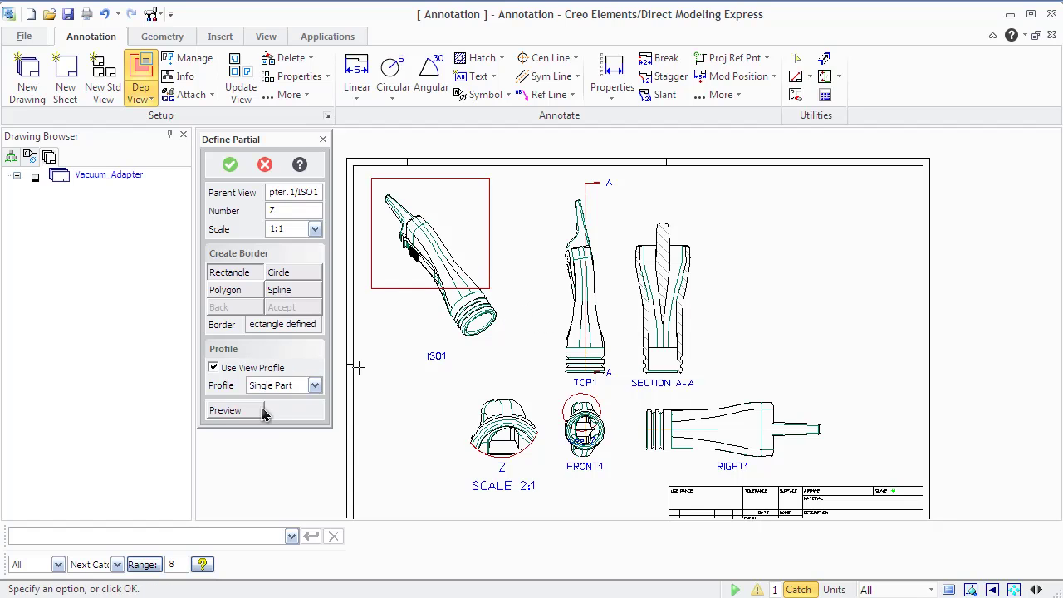
click(230, 166)
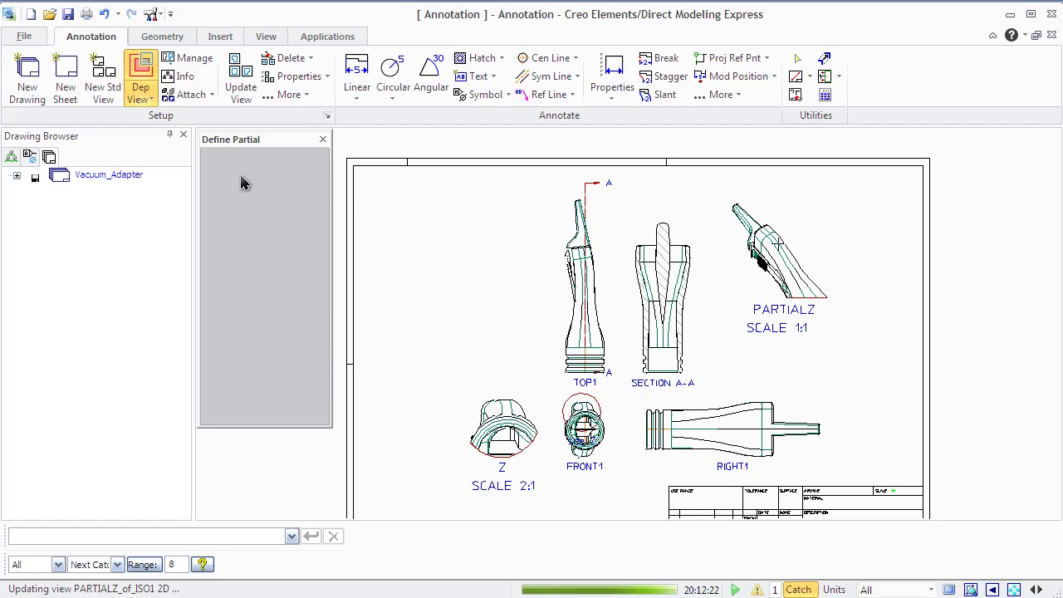
click(152, 100)
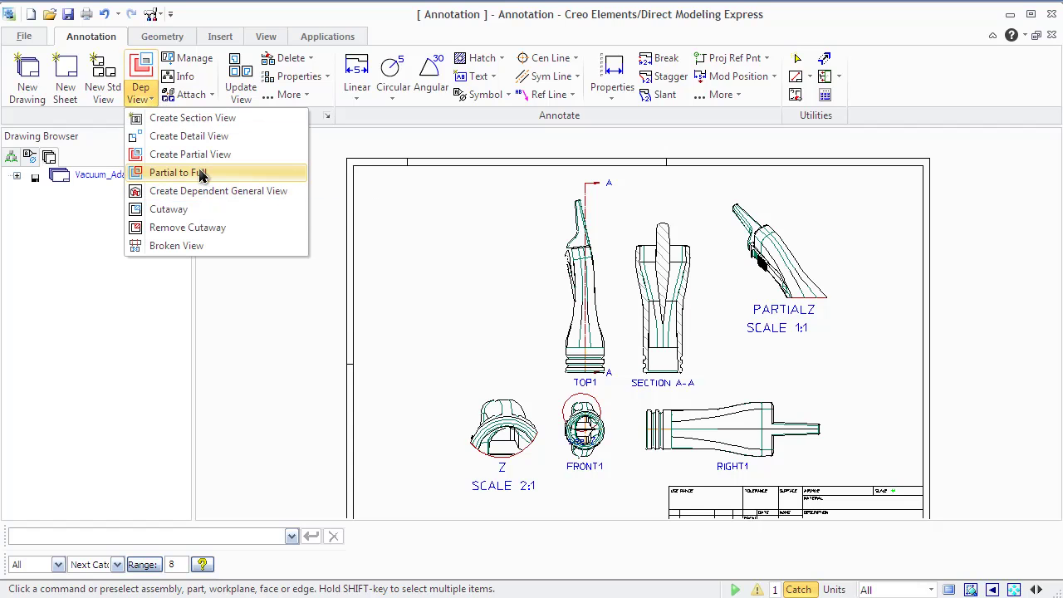
- Reset PARTIALZ to full so the complete ISO1 view returns
click(199, 172)
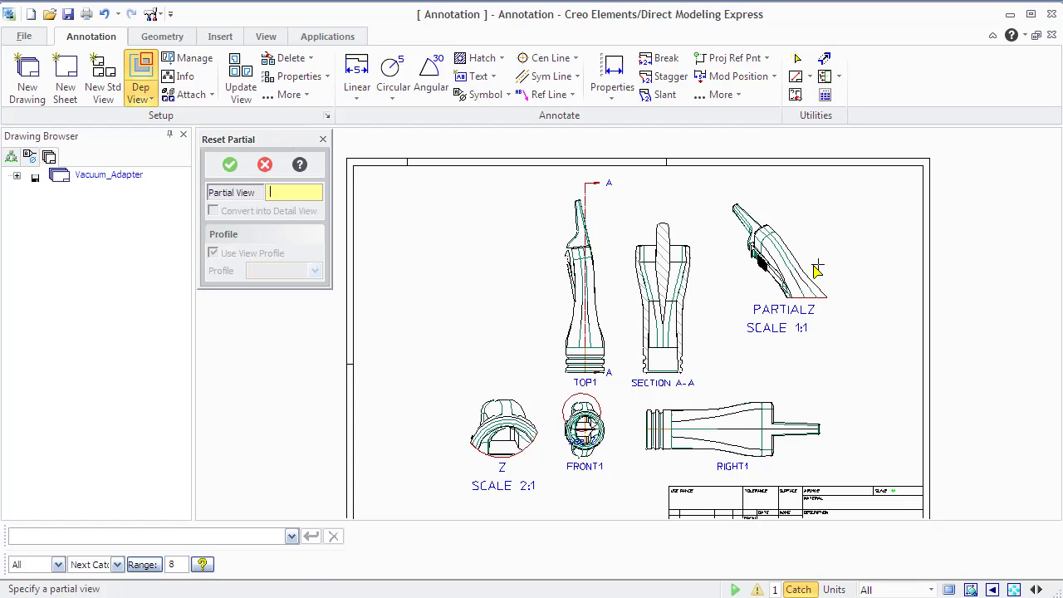
click(801, 270)
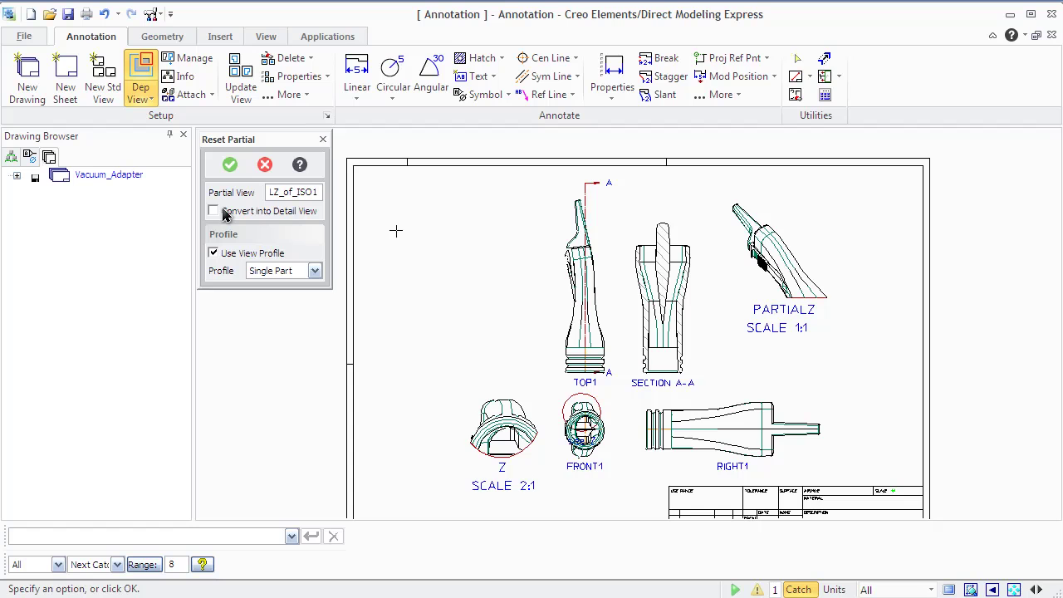
click(230, 166)
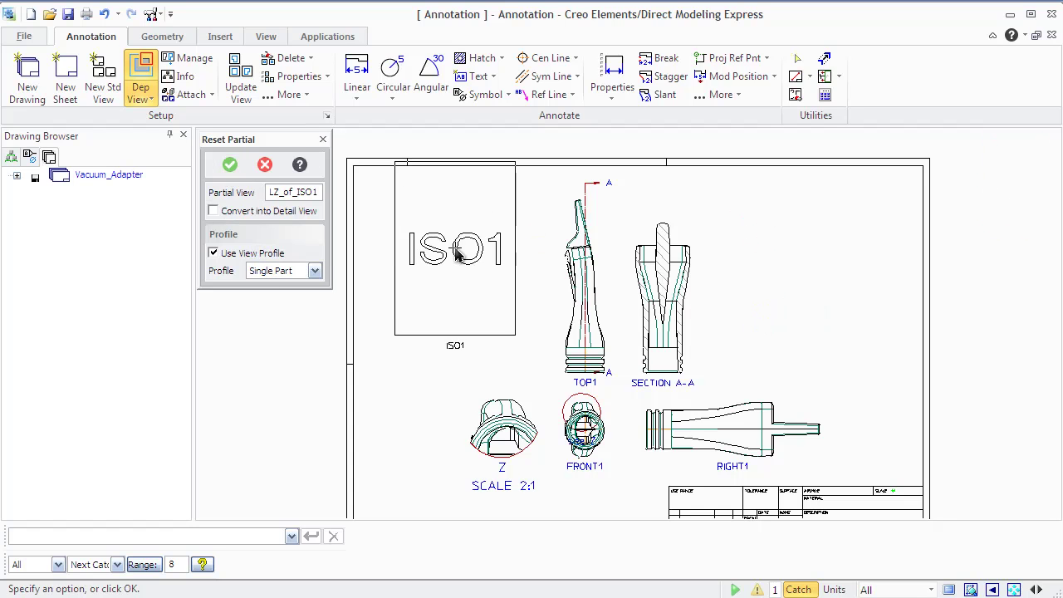
click(230, 165)
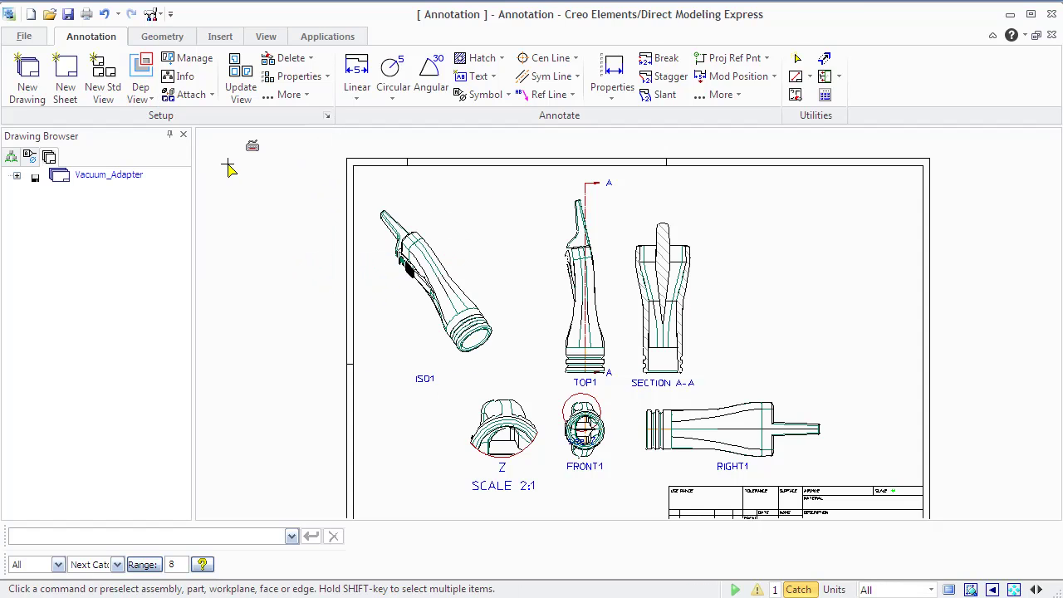
click(151, 100)
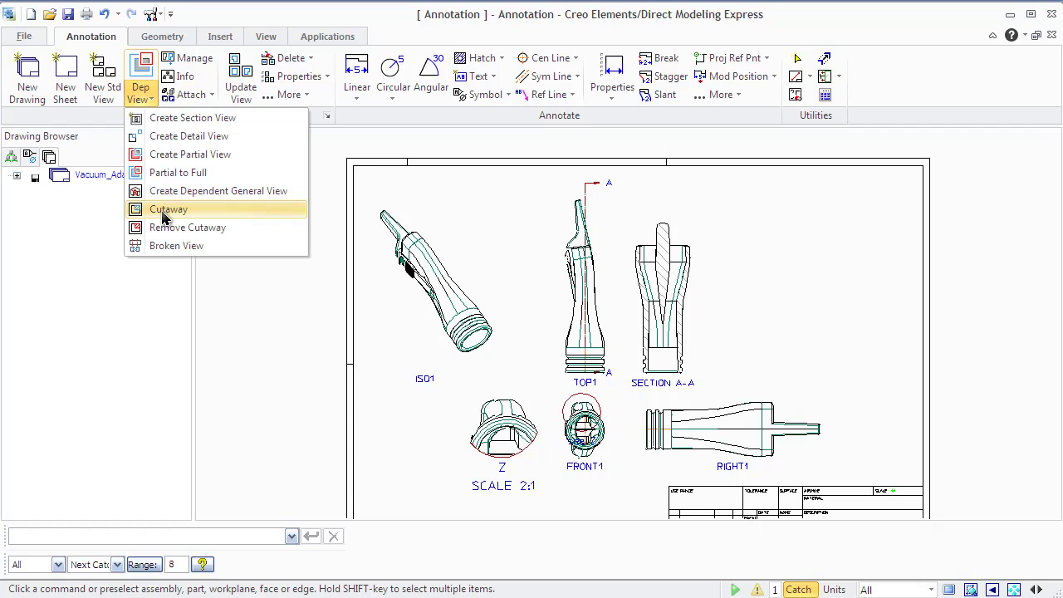
- Cut a rectangular cutaway A into TOP1 around the upper end and set its depth point
click(164, 212)
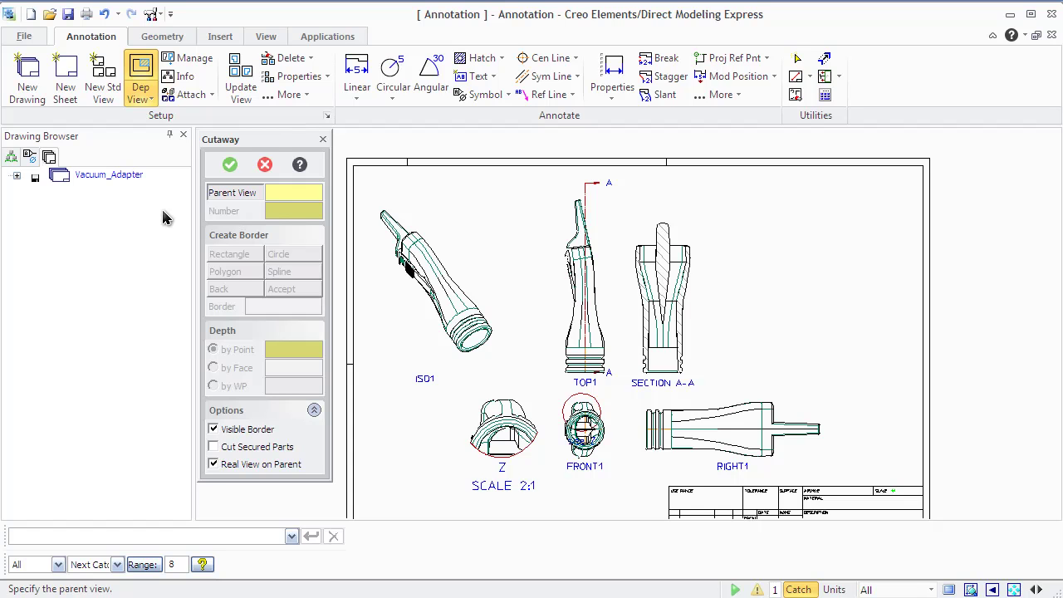
click(575, 240)
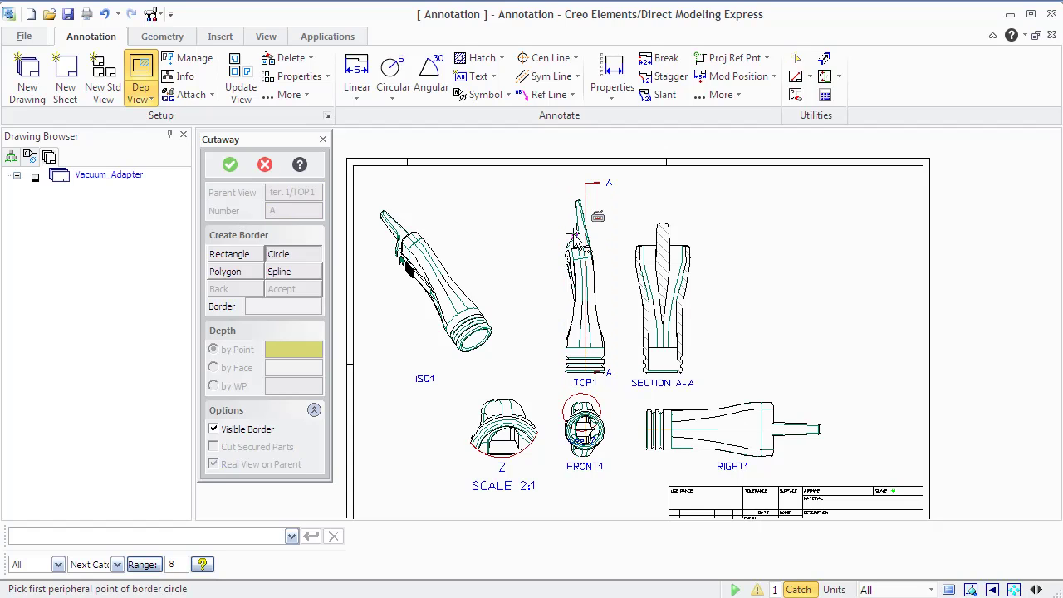
click(301, 256)
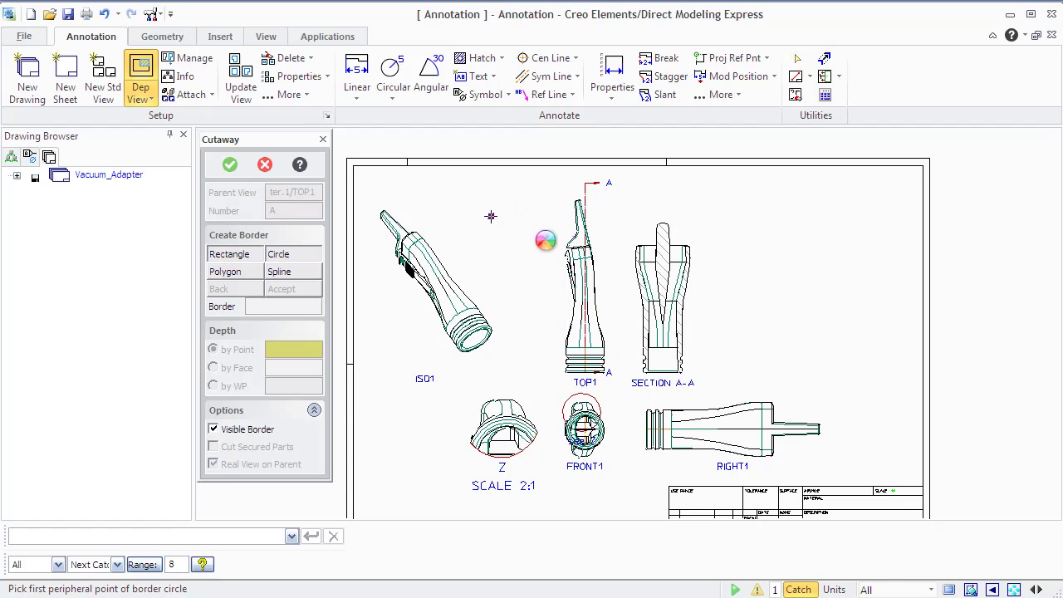
scroll(491, 216, up, 3)
click(549, 157)
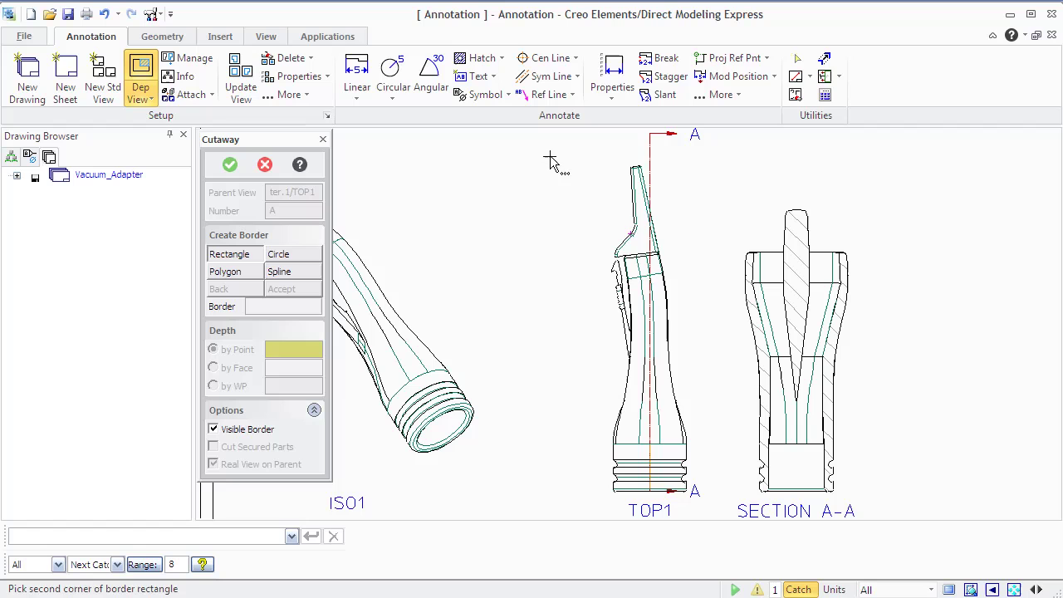
click(699, 340)
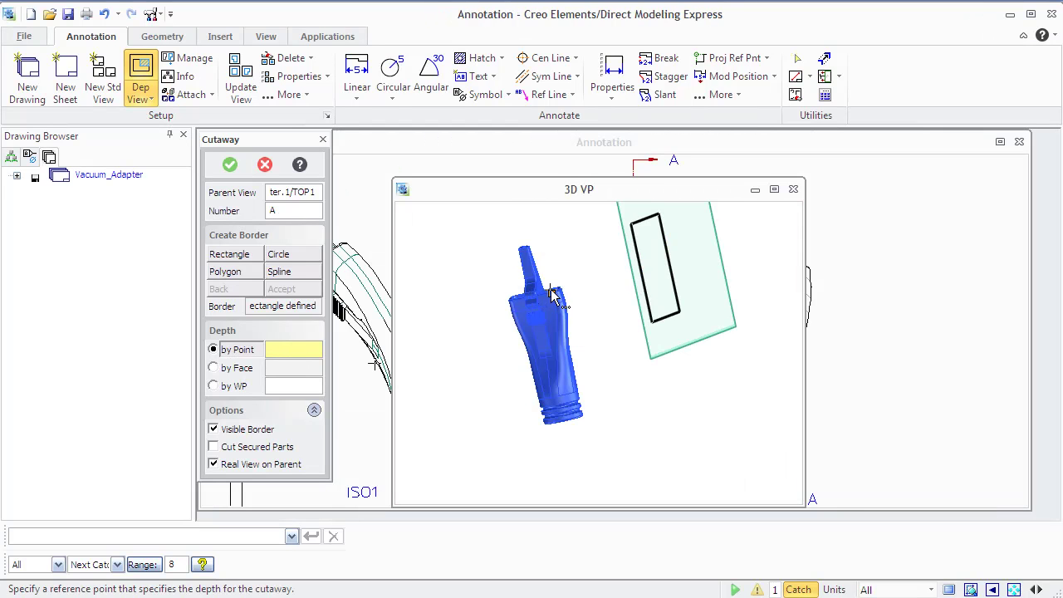
click(557, 323)
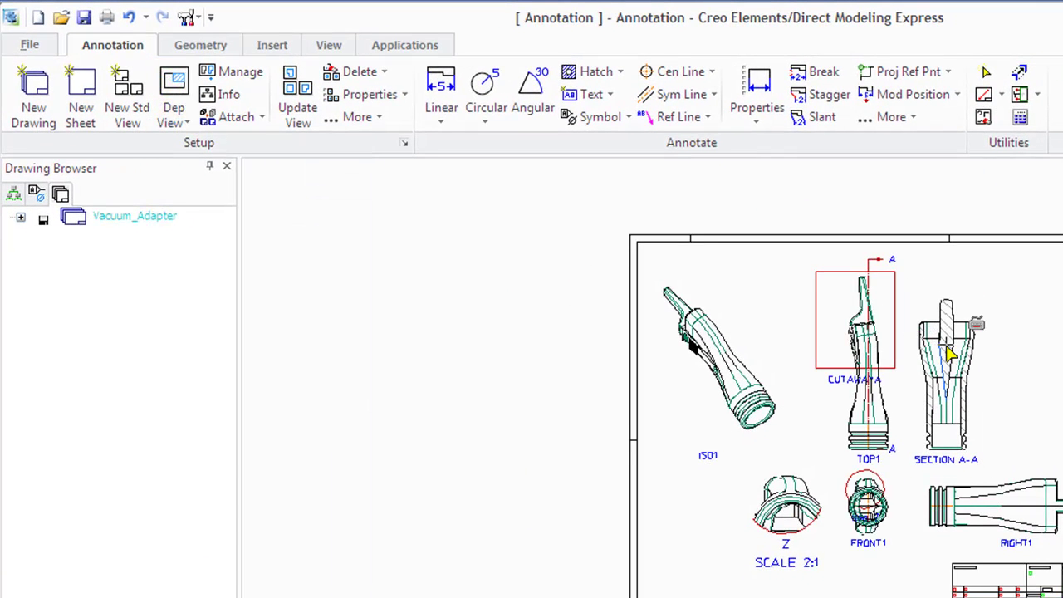
- Regenerate the entire drawing so TOP1's CUTAWAY A shows hatched material, then recenter the sheet
click(295, 107)
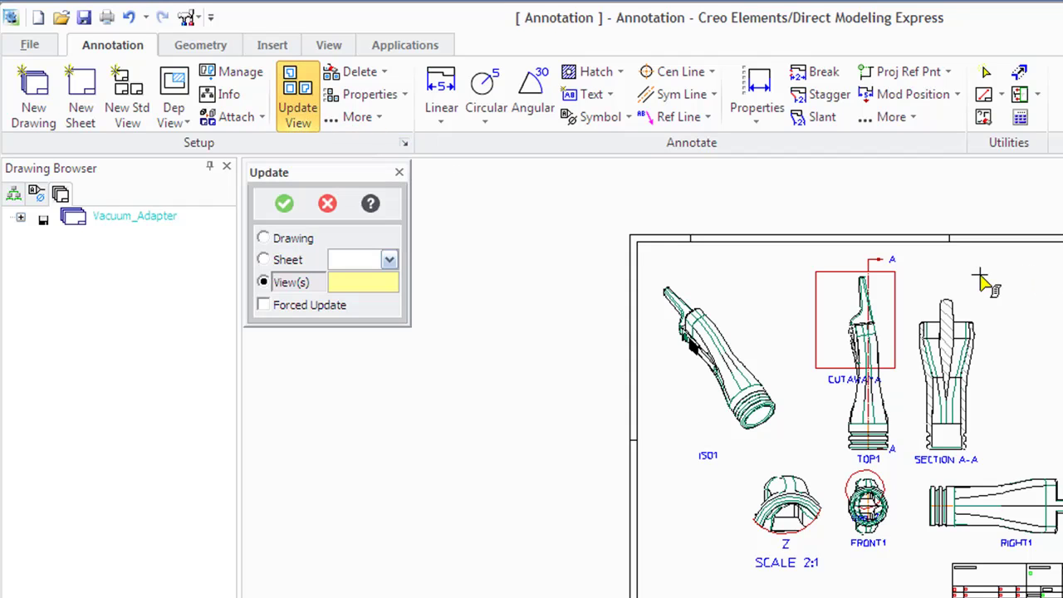
click(292, 238)
click(284, 205)
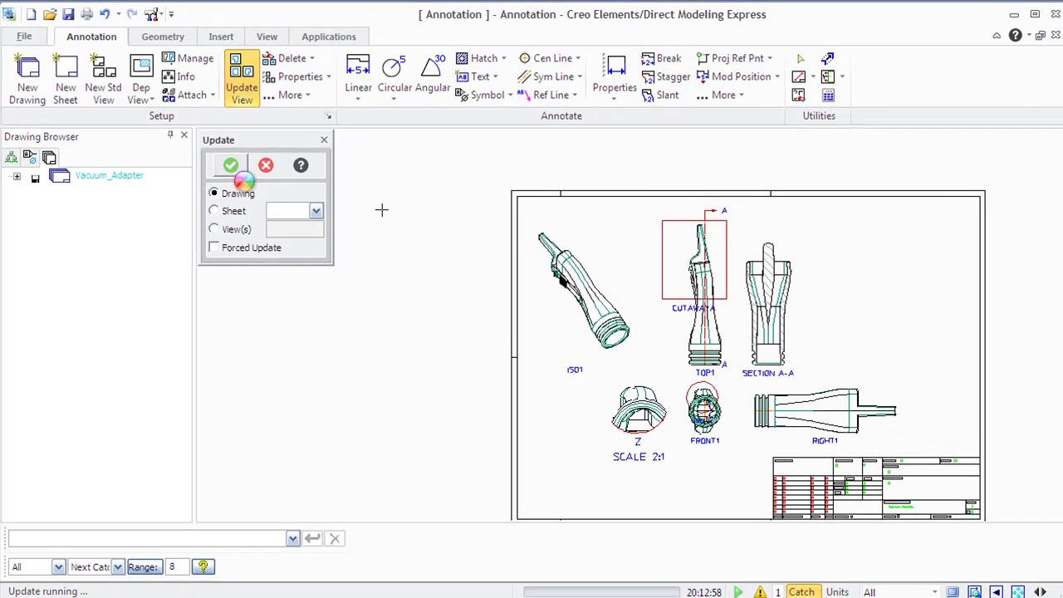
scroll(714, 249, up, 2)
middle_drag(758, 273, 593, 264)
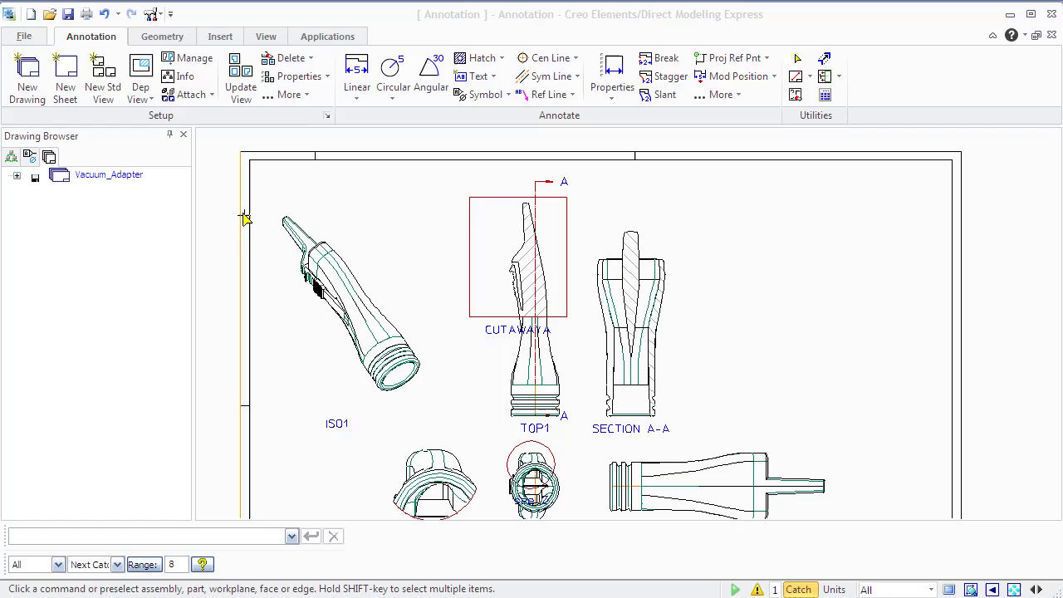
click(152, 100)
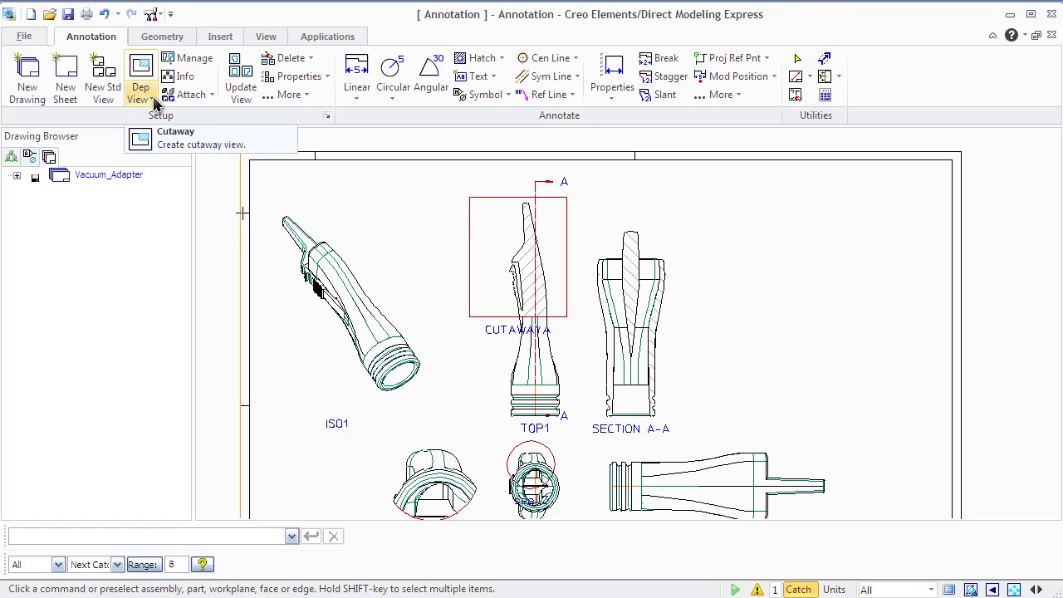
- Turn RIGHT1 into a broken view with a vertical gap sized near the threaded end
click(152, 99)
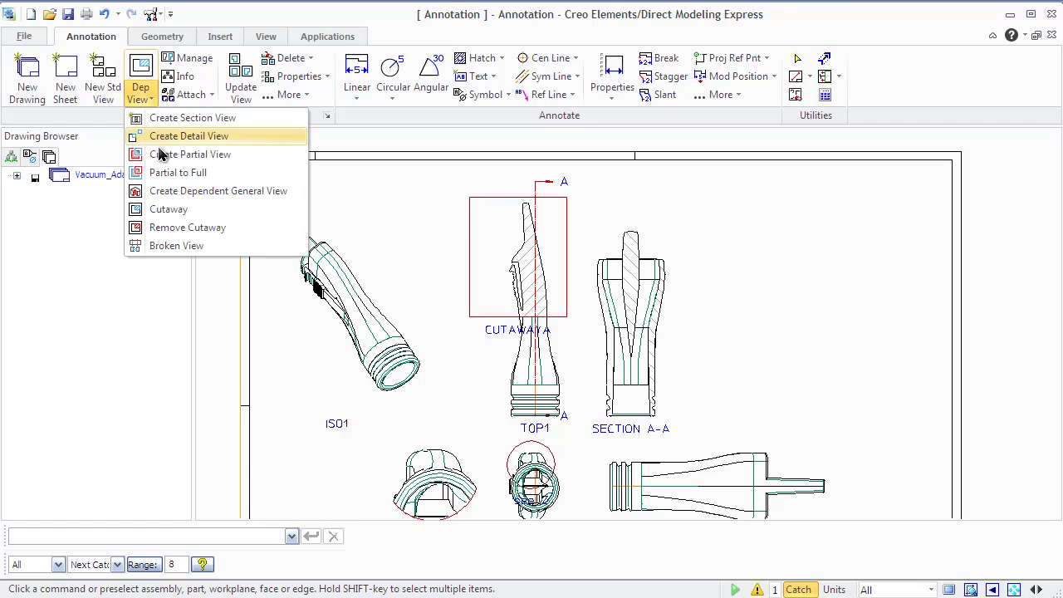
click(170, 246)
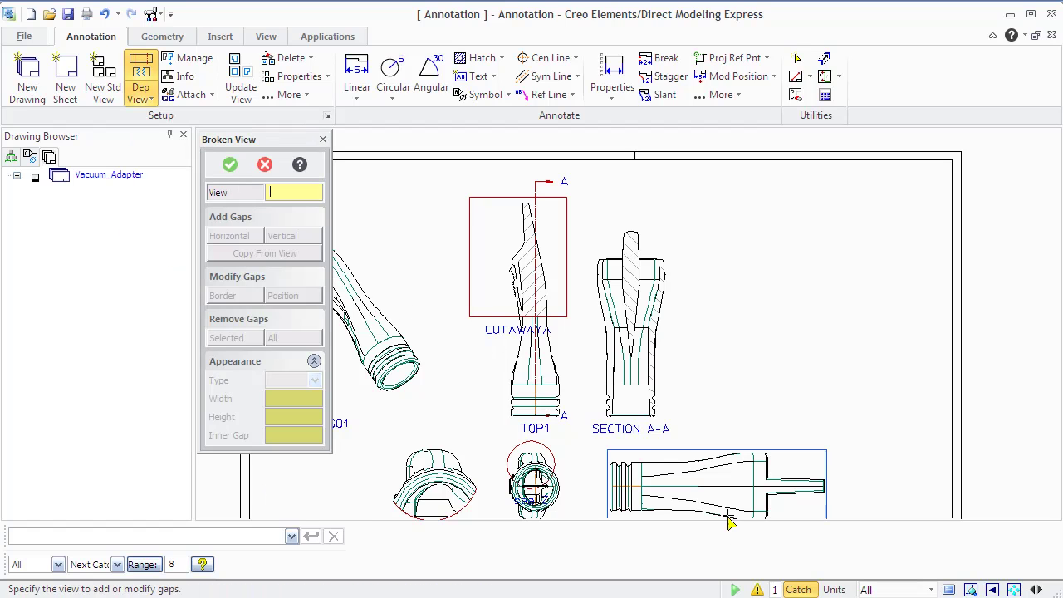
click(689, 456)
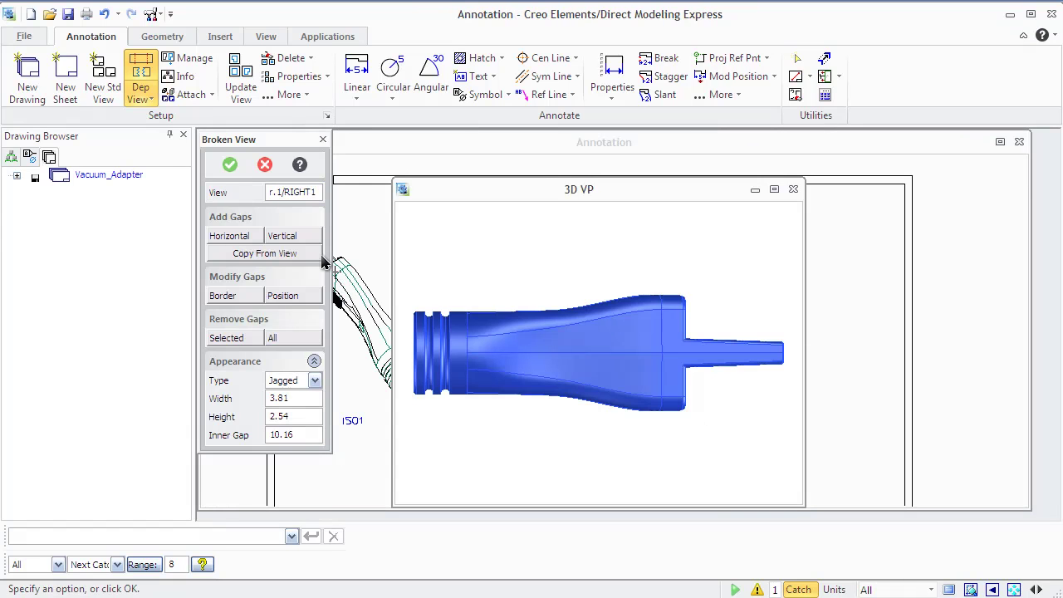
click(292, 236)
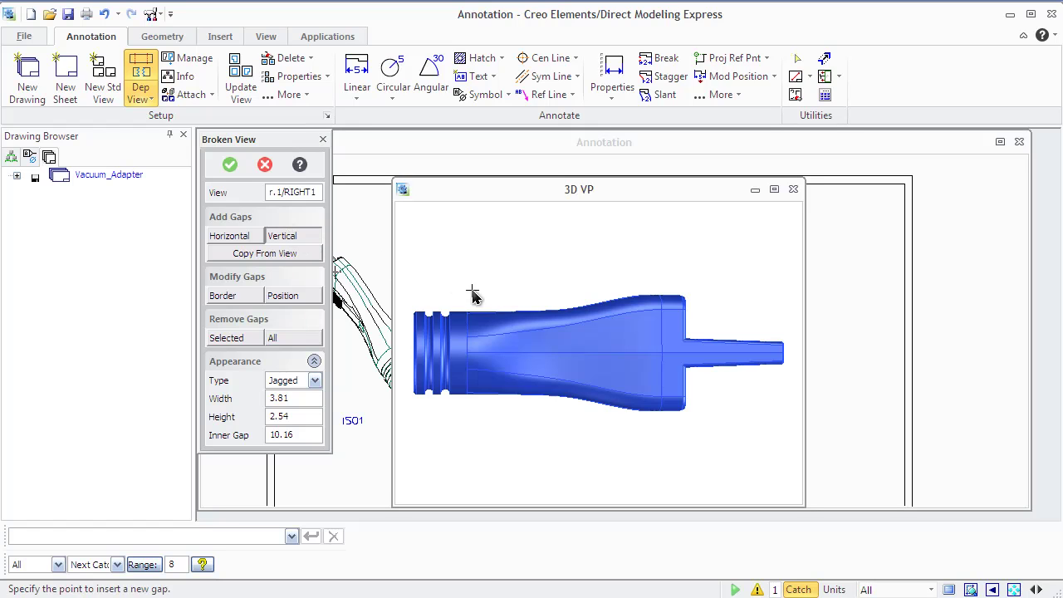
click(502, 322)
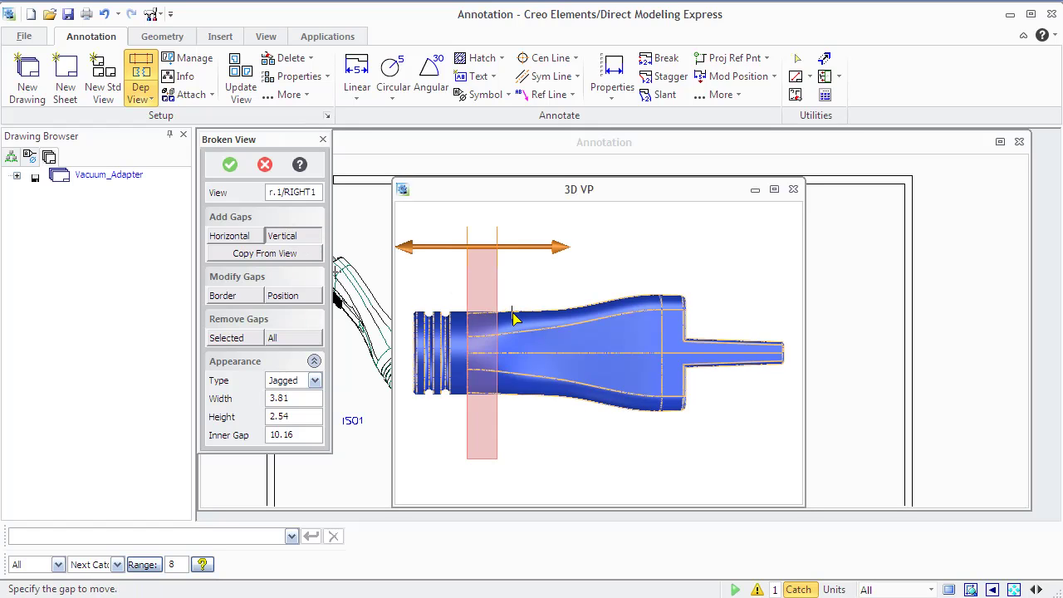
click(503, 248)
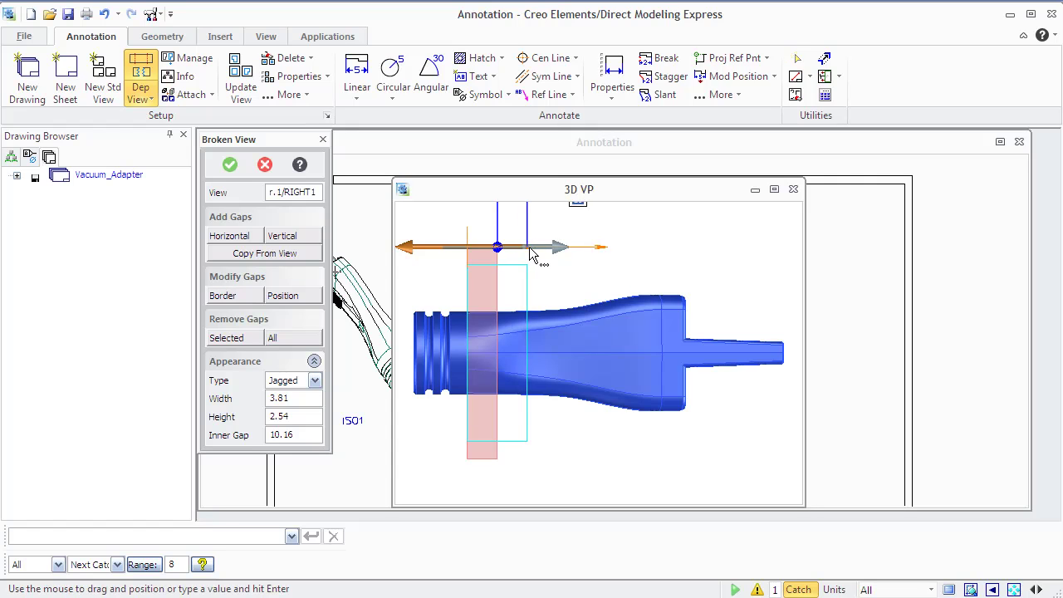
click(531, 253)
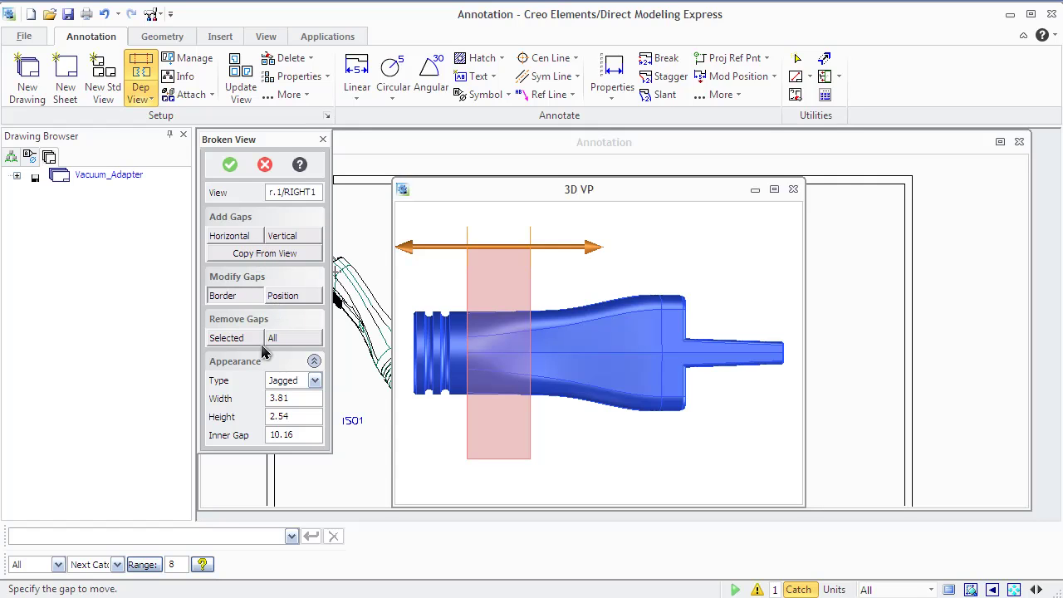
click(230, 165)
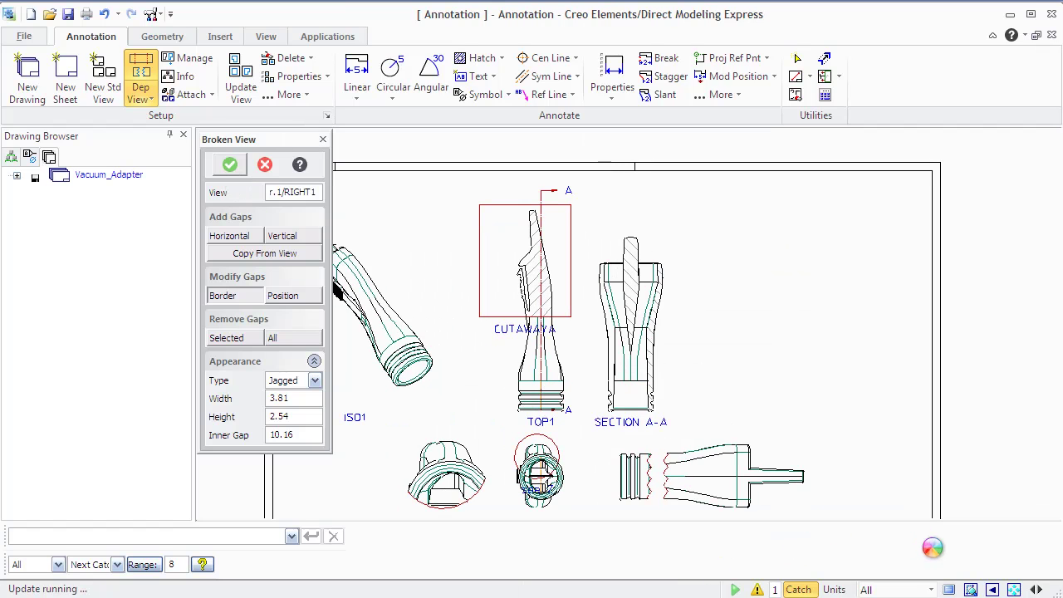
click(1012, 589)
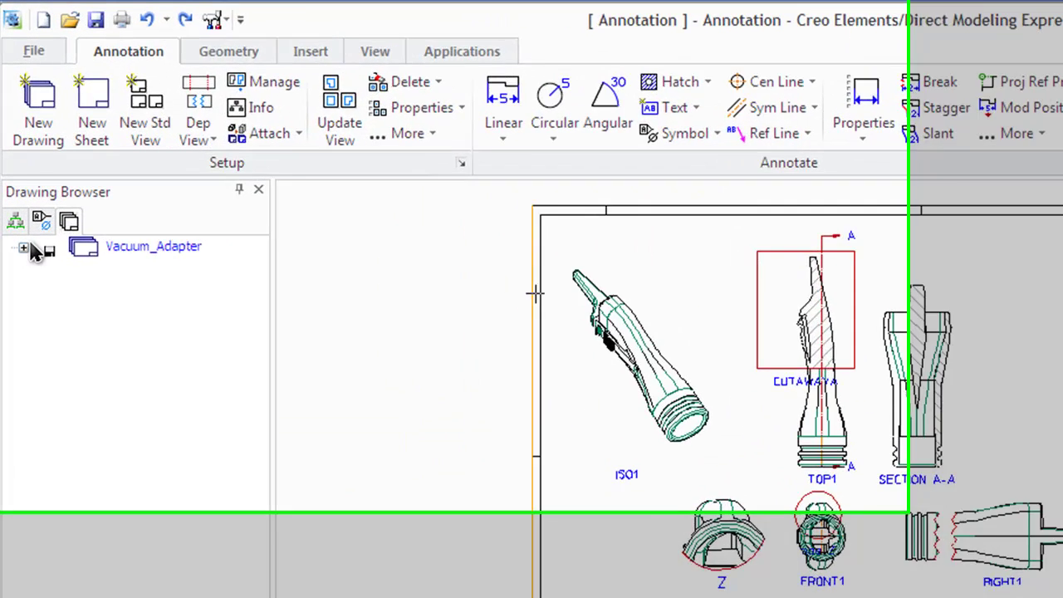
- Expand the Drawing Browser tree to list the contents of TOP1, FRONT1 and FRAME A3
click(16, 176)
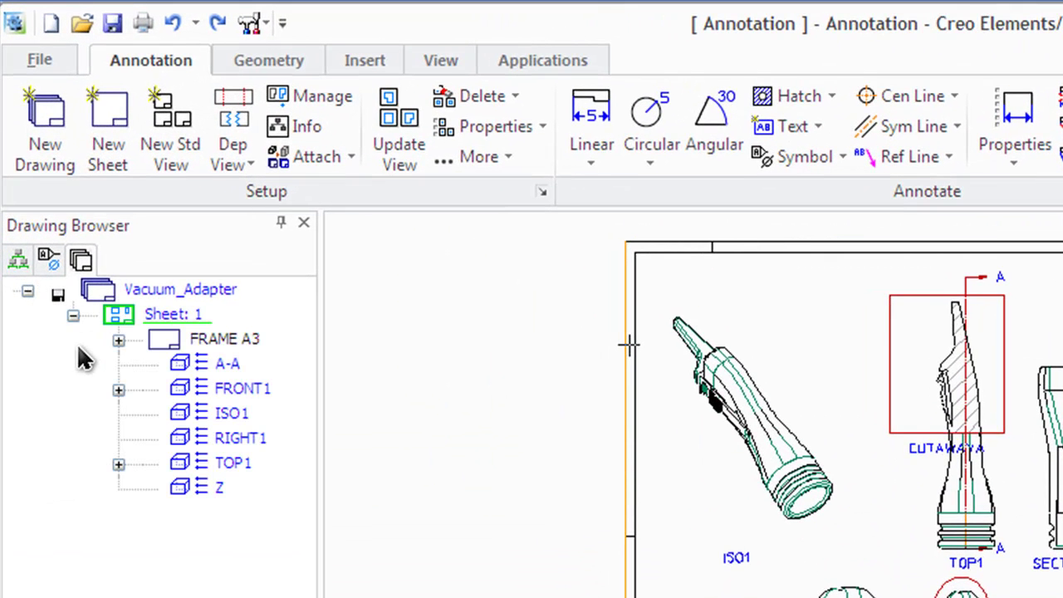
click(118, 465)
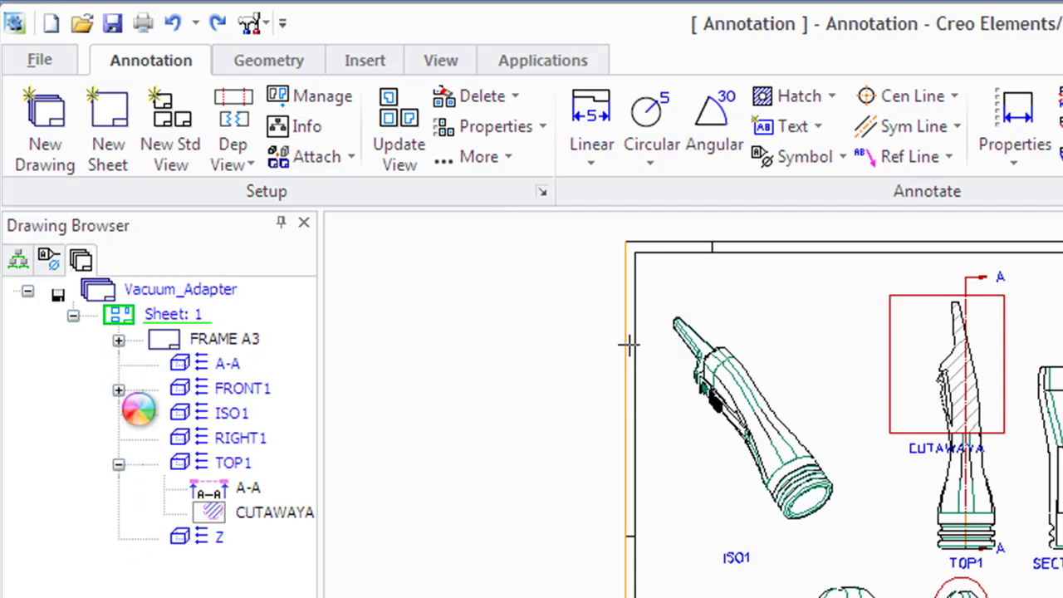
click(118, 390)
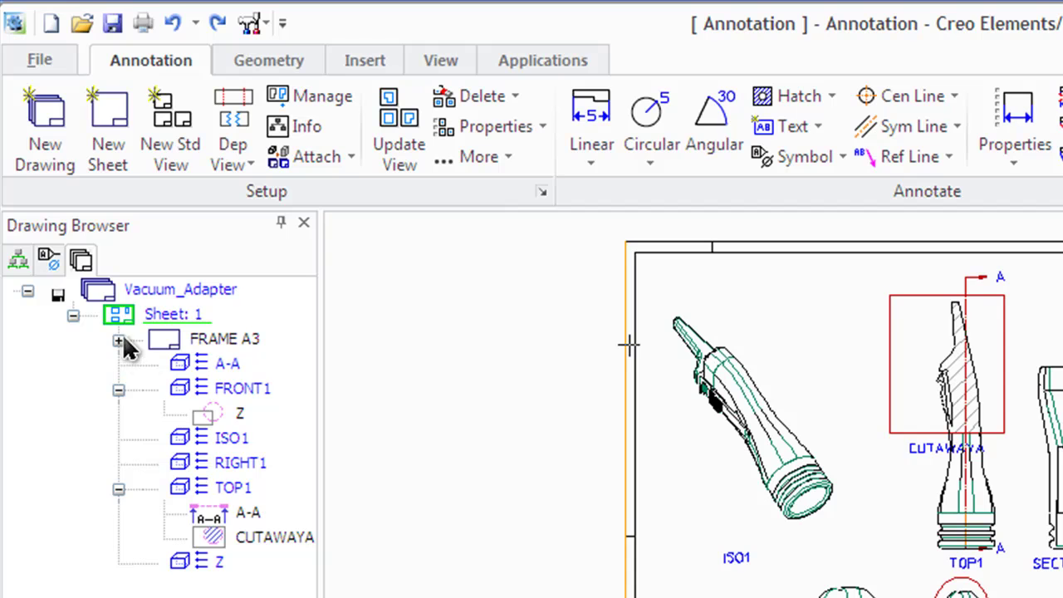
click(118, 341)
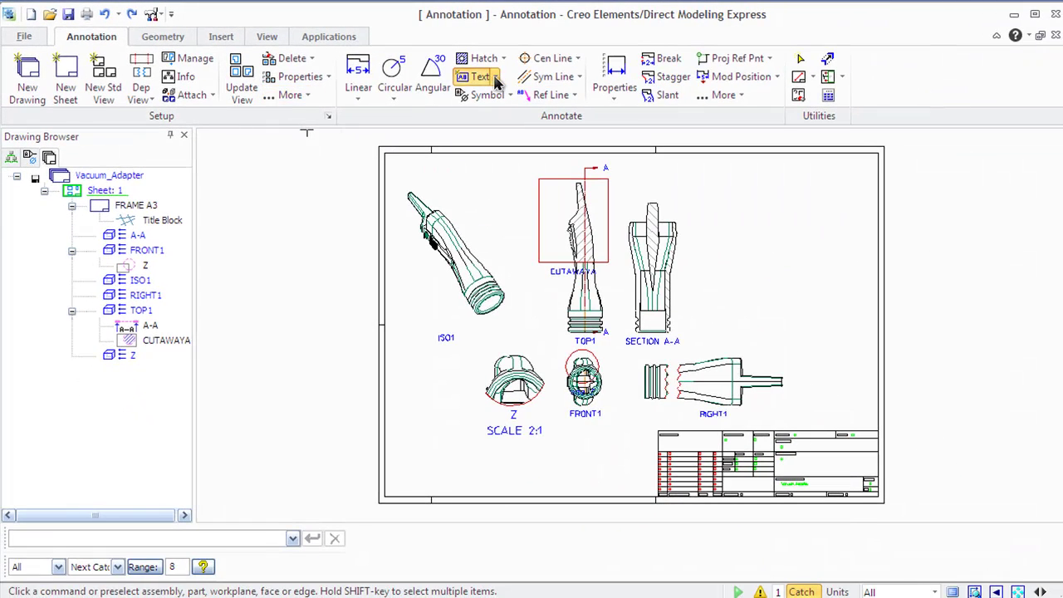
click(495, 77)
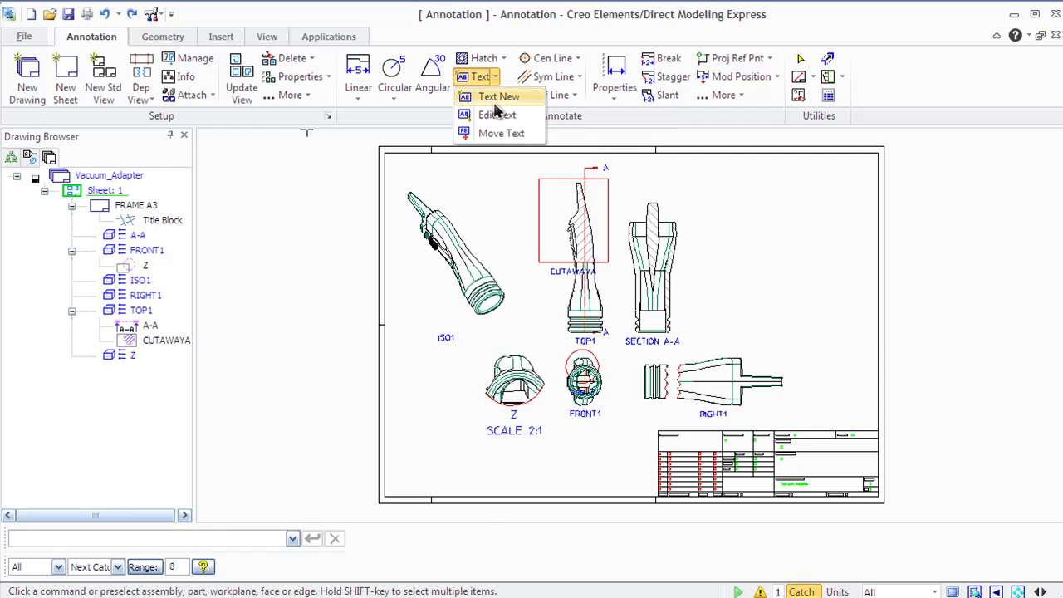
- Create a 'Vacuum Adapter' text owned by ISO1 and place it above that view
click(496, 97)
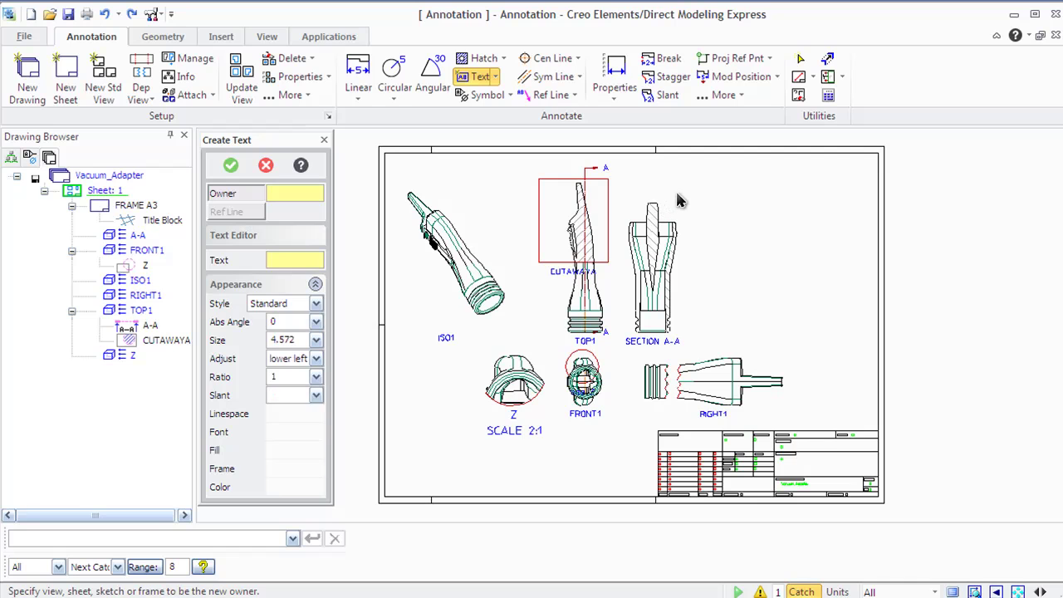
click(474, 243)
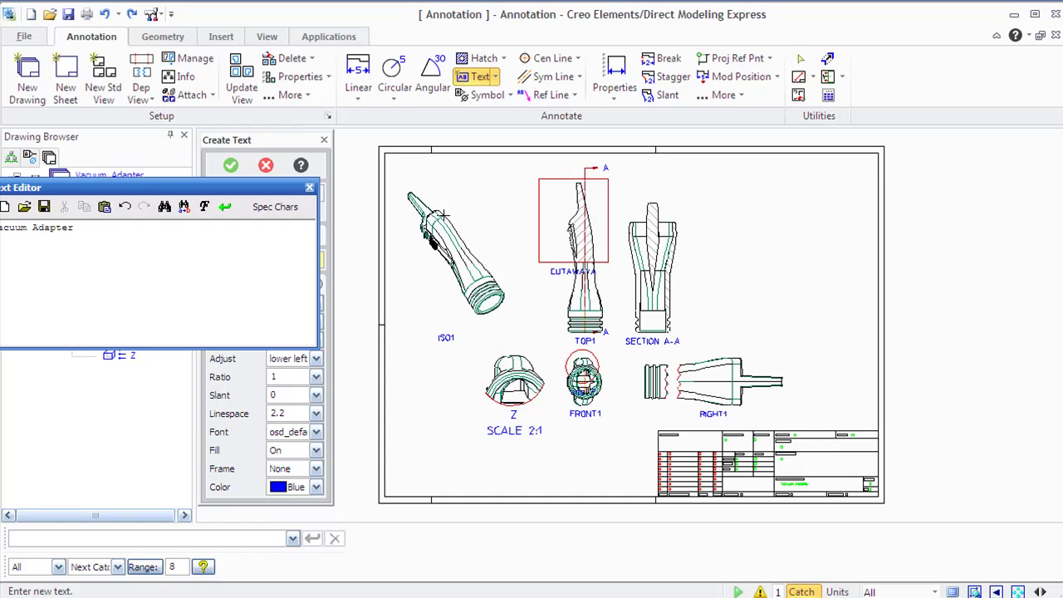
click(259, 207)
scroll(420, 300, down, 5)
scroll(420, 302, down, 5)
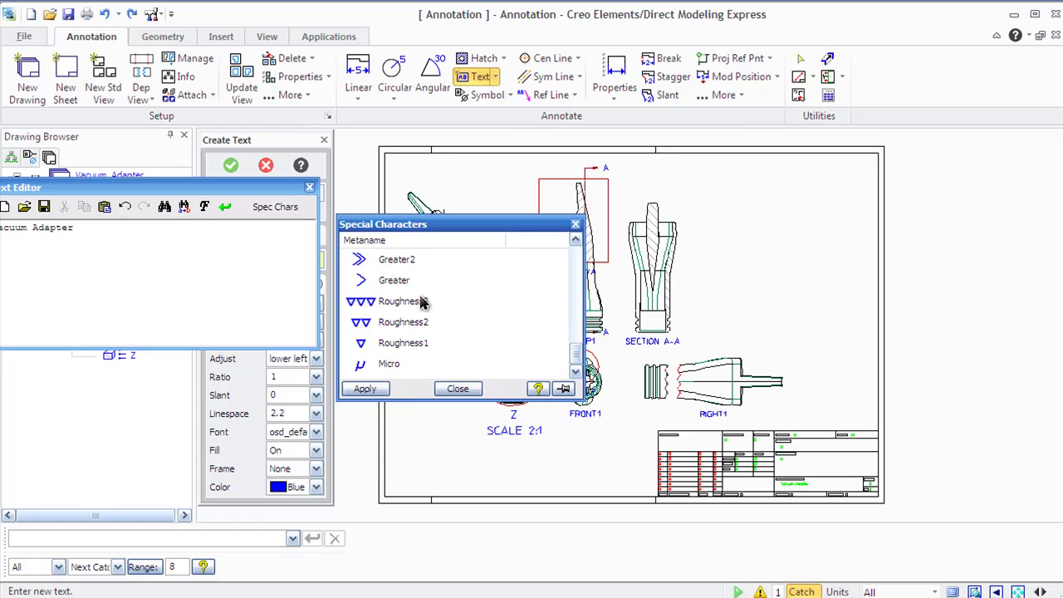
scroll(420, 302, up, 10)
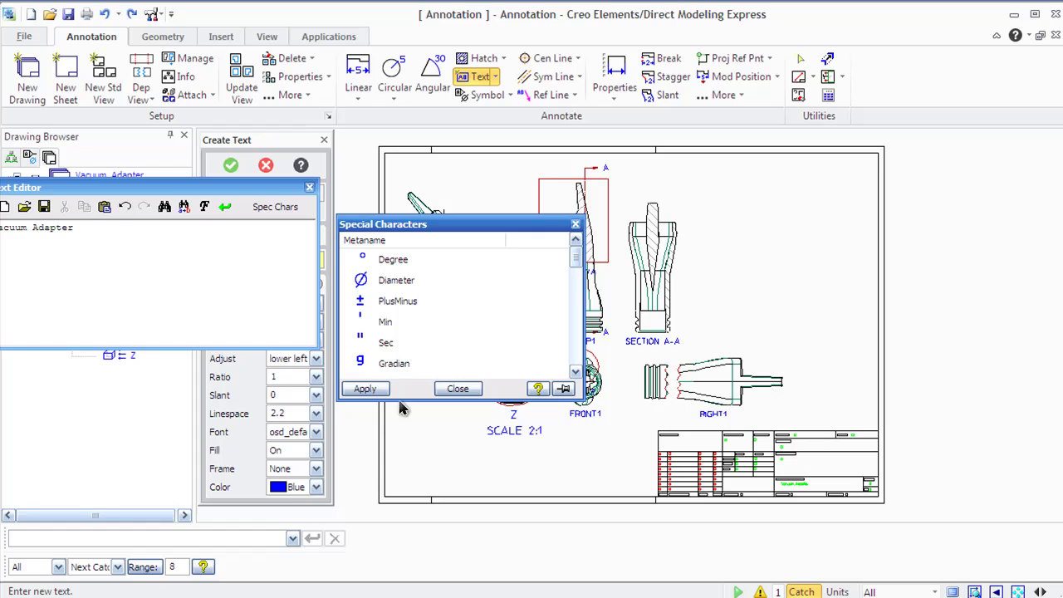
click(458, 388)
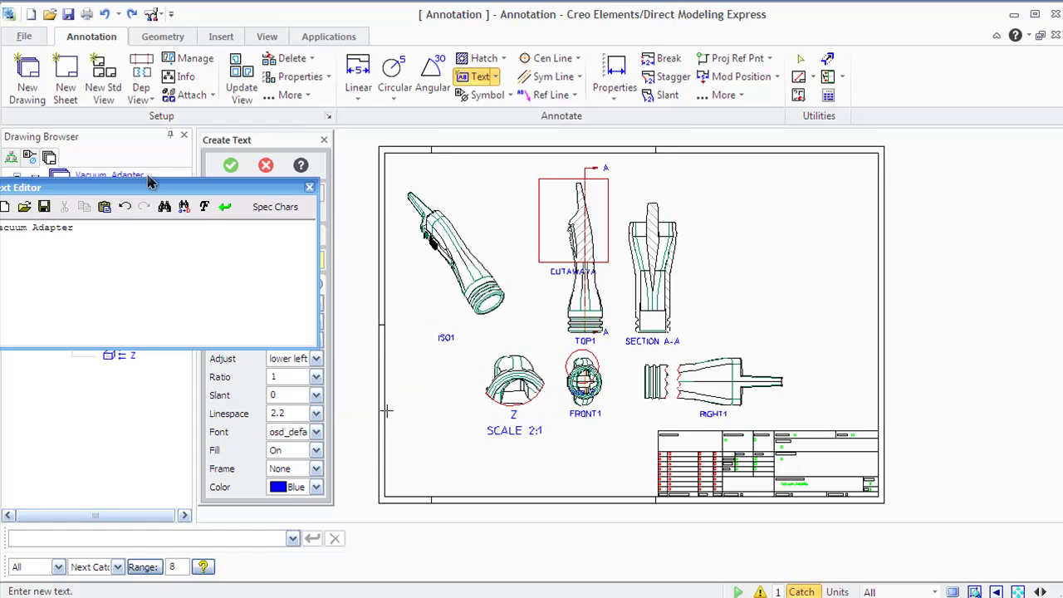
click(162, 187)
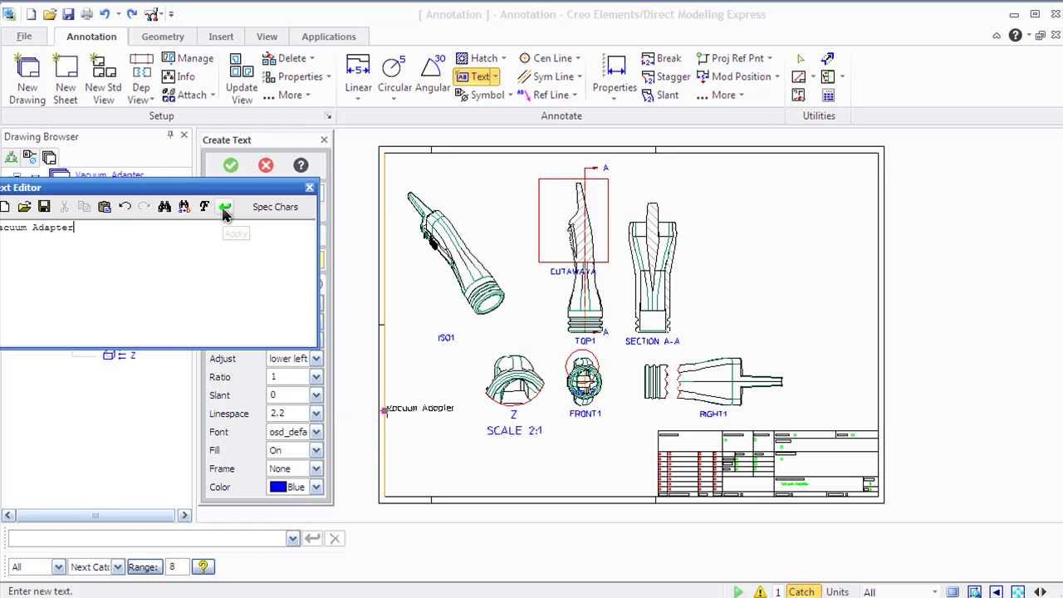
click(224, 209)
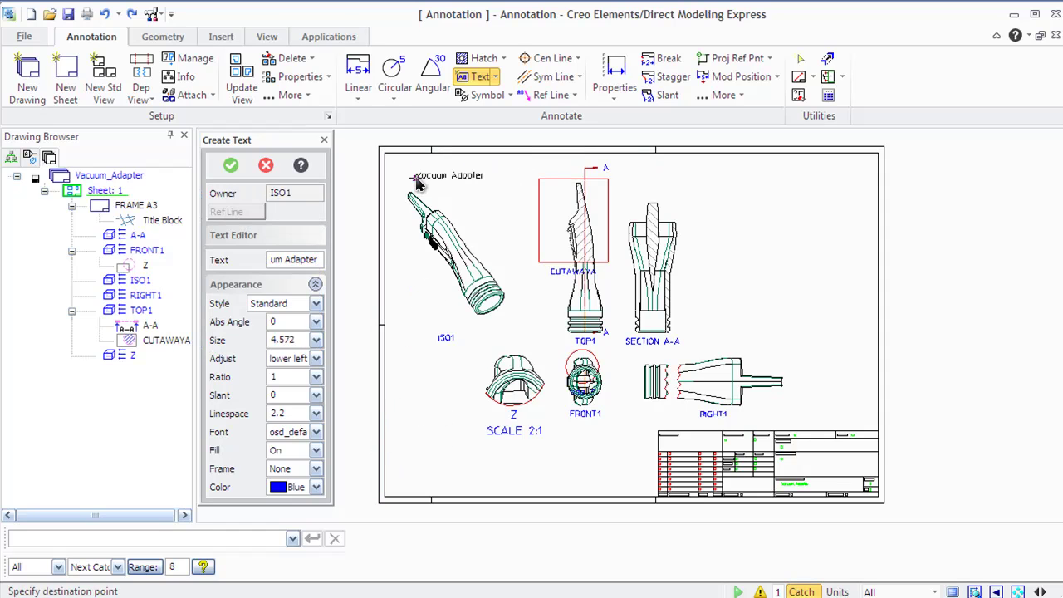
click(417, 181)
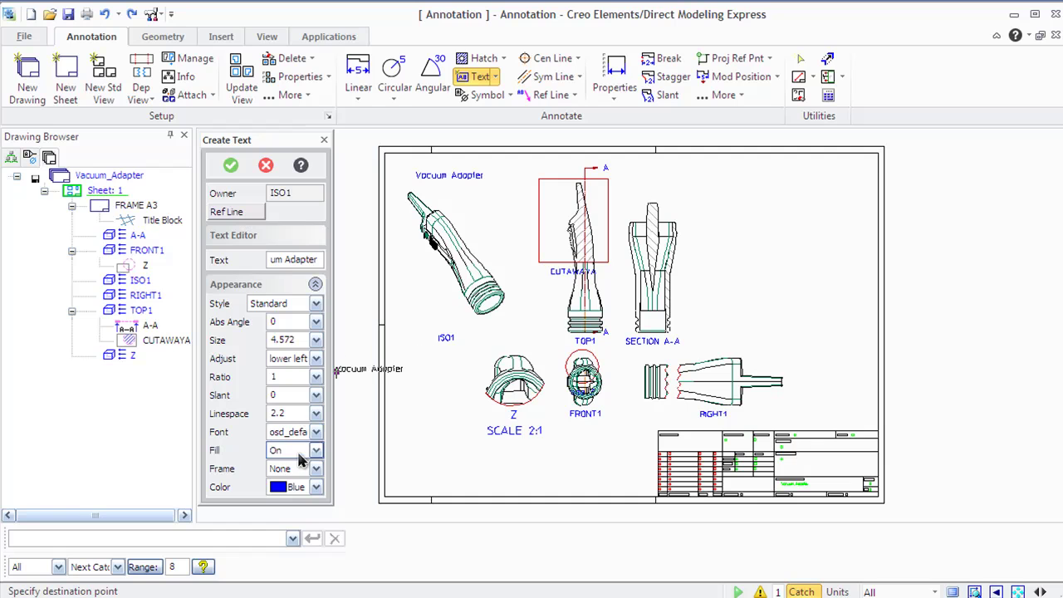
- Place a second Vacuum Adapter title at top right in red, ratio 0.9, size 7
click(317, 488)
click(298, 528)
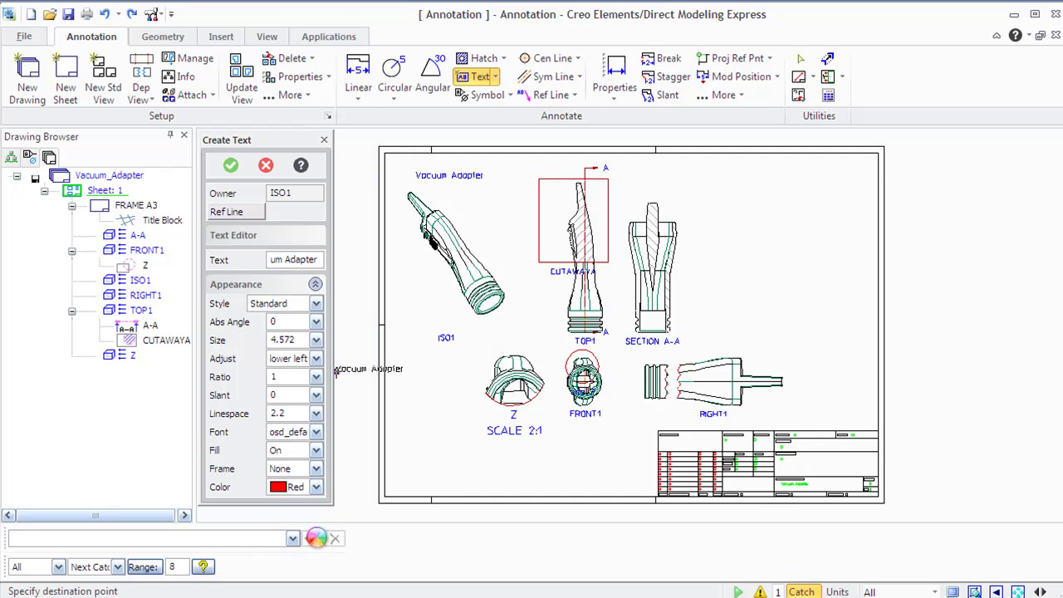
click(271, 376)
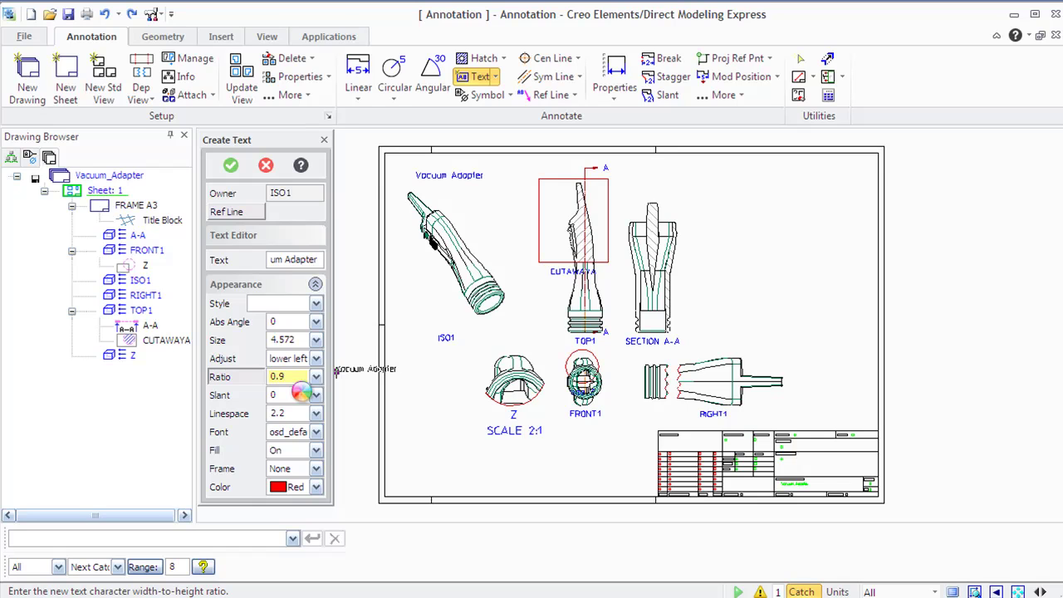
click(237, 211)
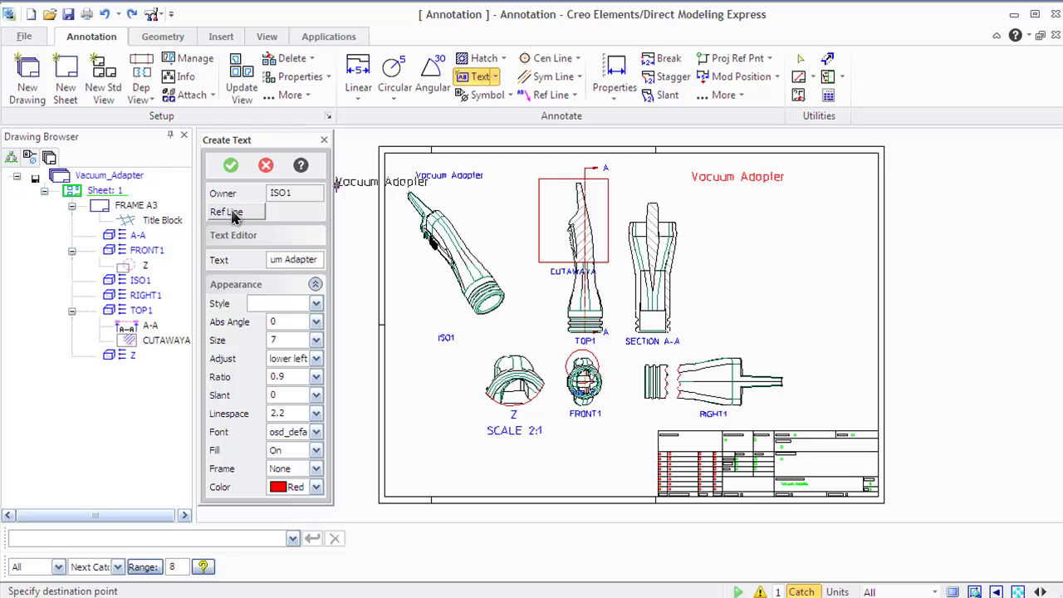
- Draw a reference-line arrow from the Vacuum Adapter label to the ISO1 part
click(472, 206)
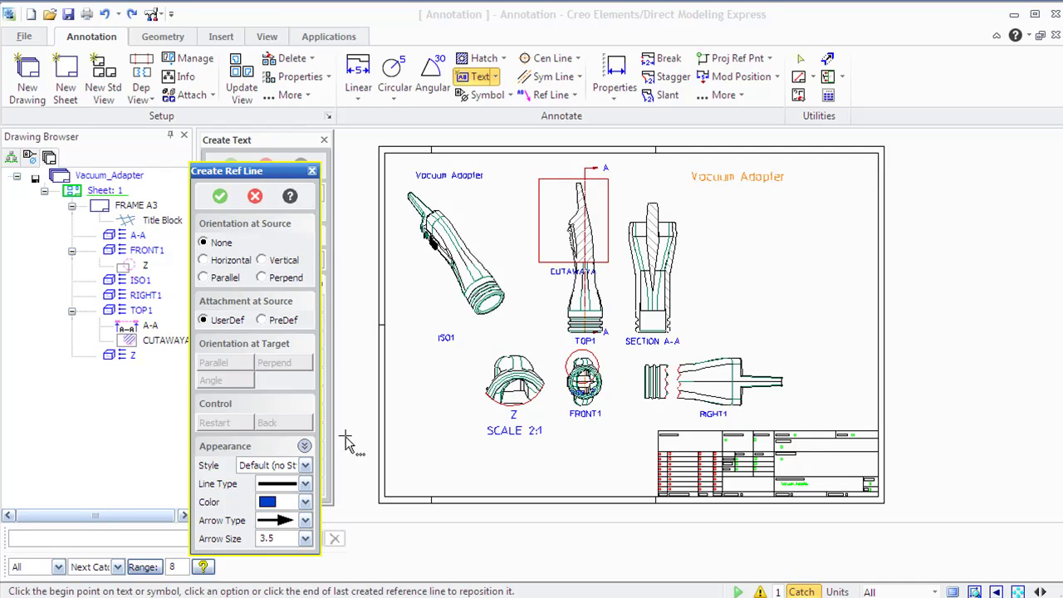
click(454, 184)
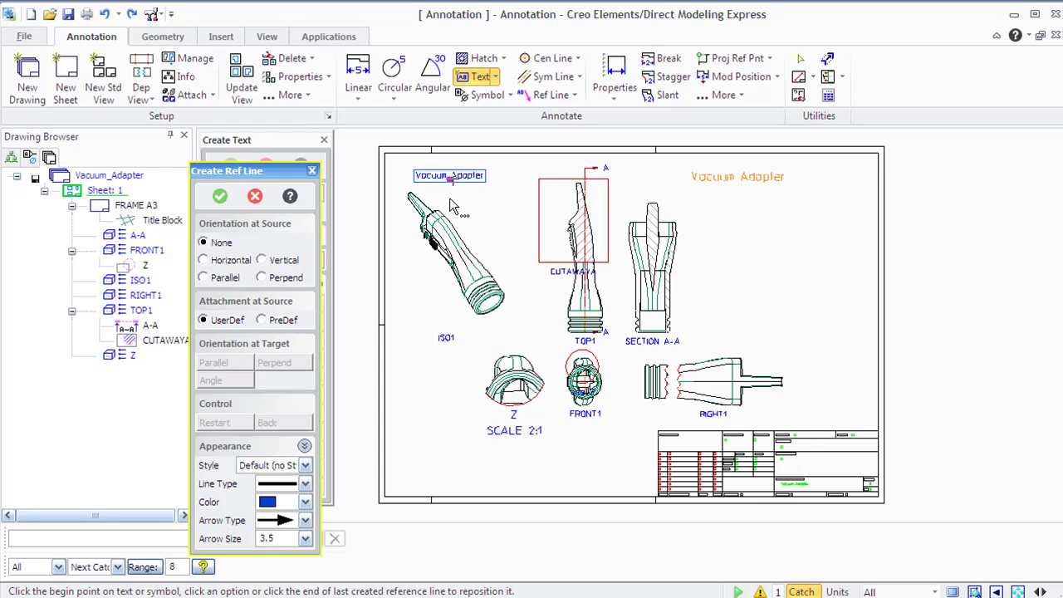
click(452, 214)
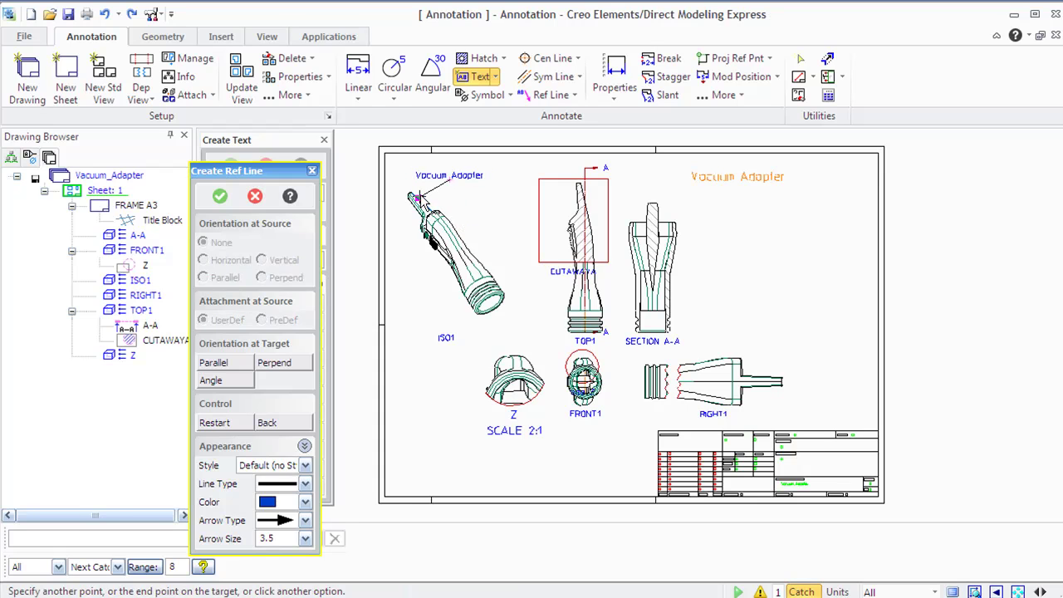
click(427, 196)
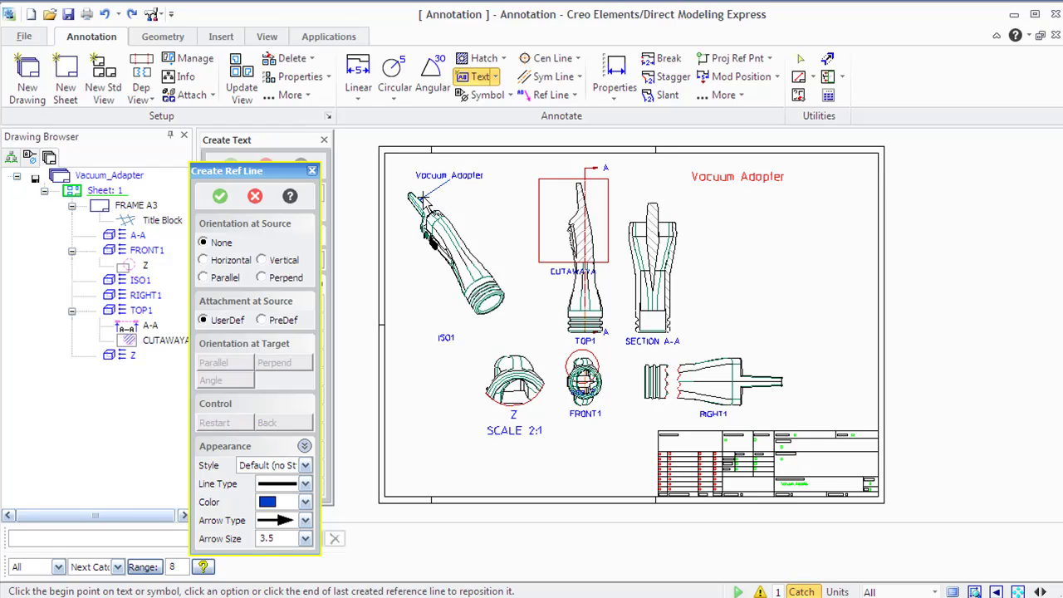
click(220, 196)
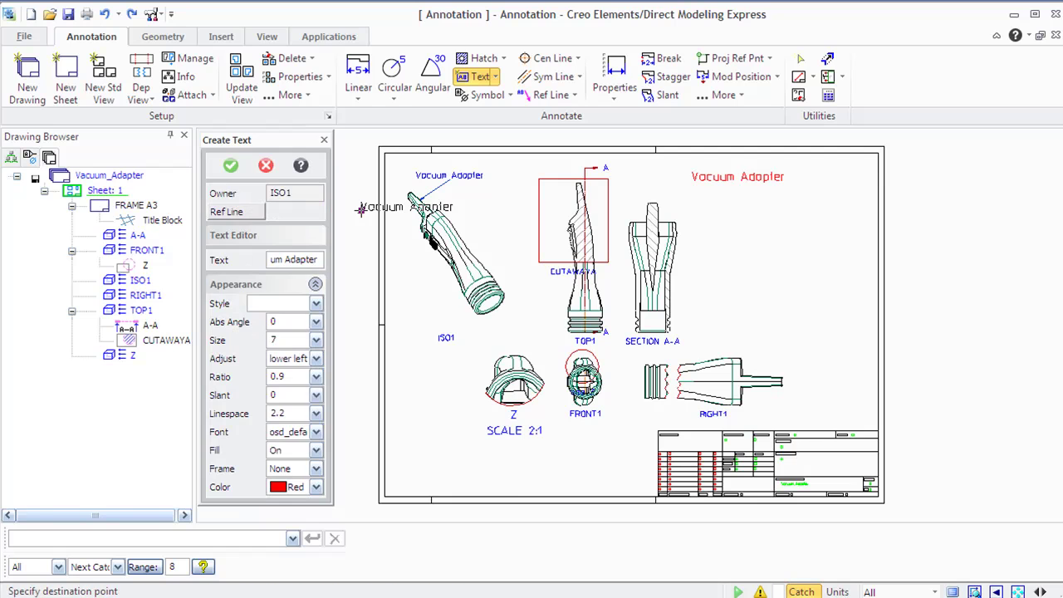
- Finish the text annotations and start creating a new symbol
click(231, 167)
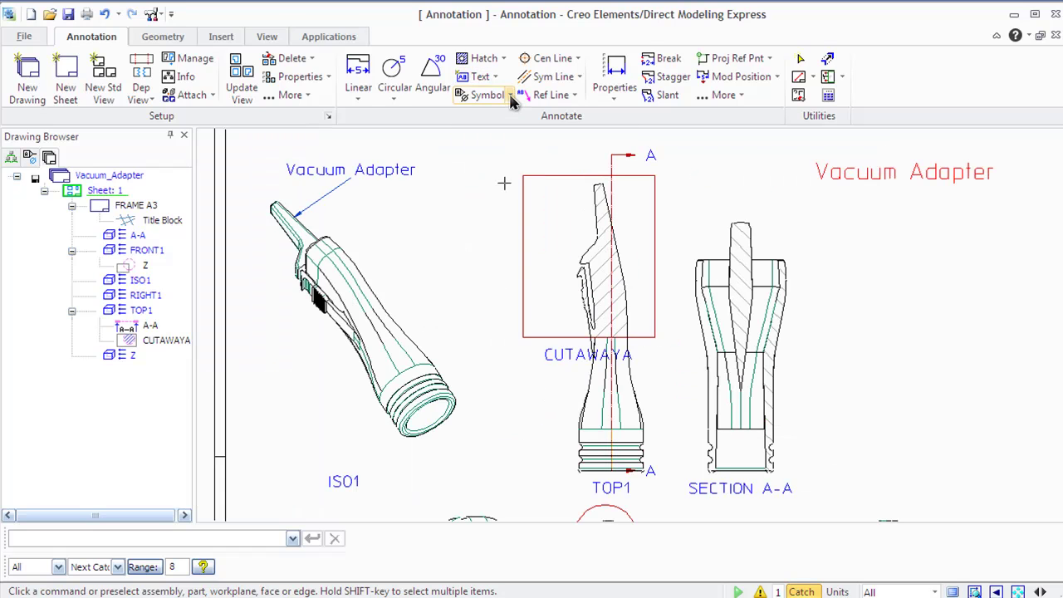
click(510, 97)
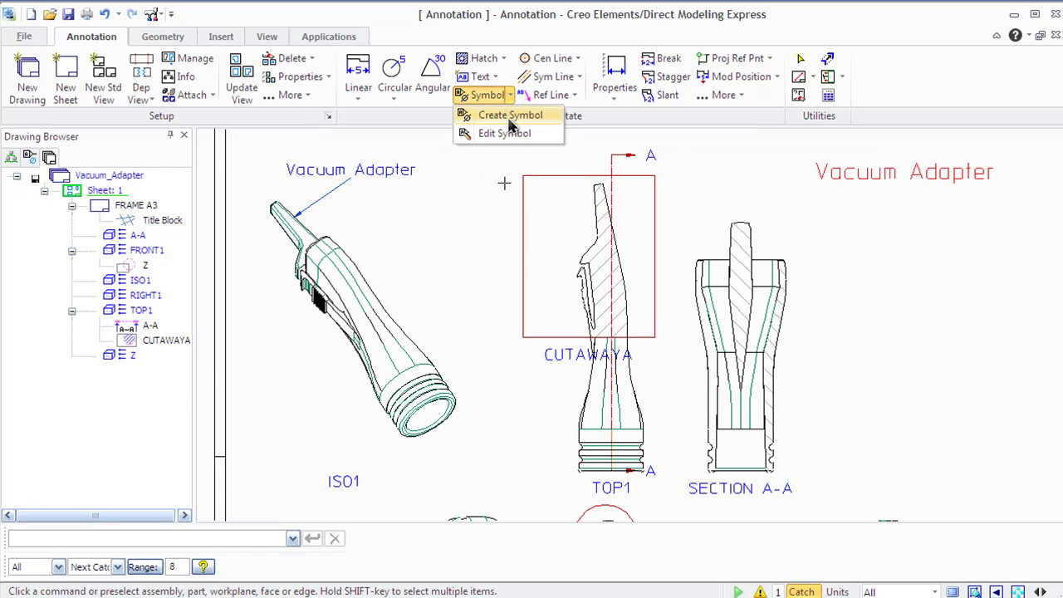
click(509, 121)
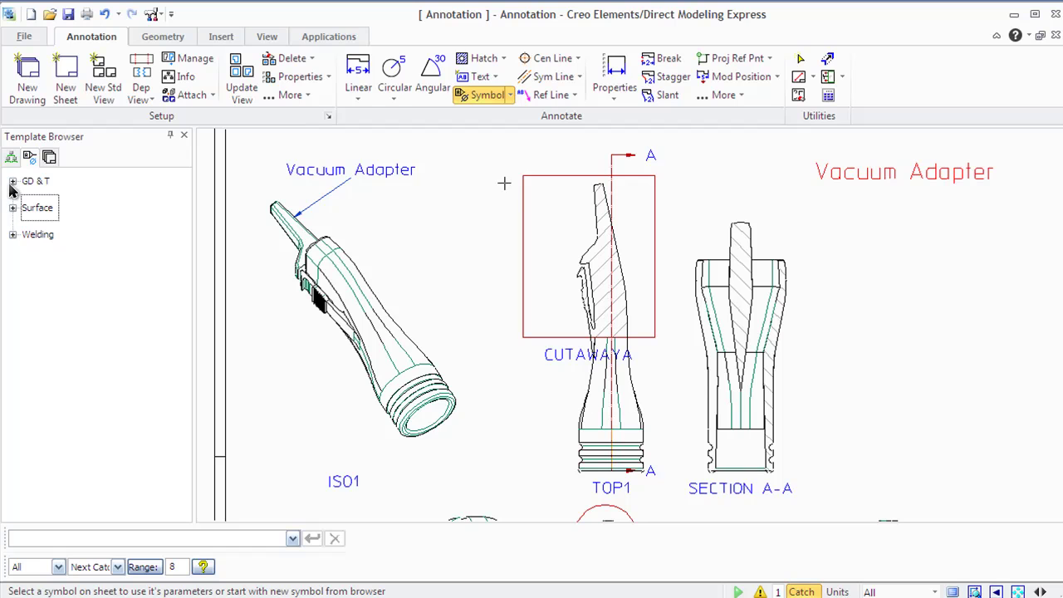
- Browse the Template Browser to the Surface (2002) roughness examples, Ra 0.025 to Ra 50
click(12, 181)
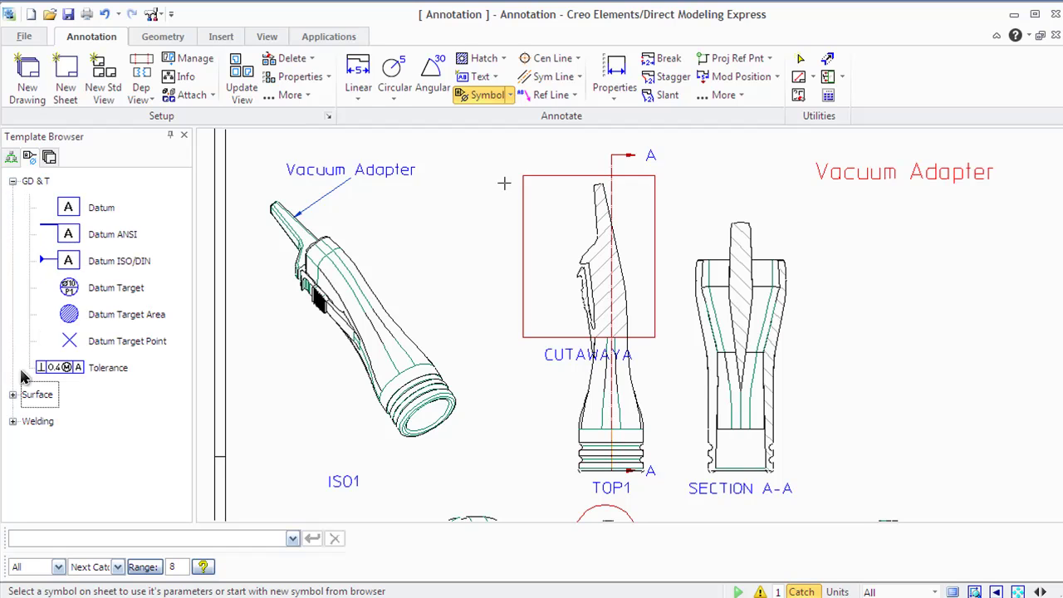
click(13, 395)
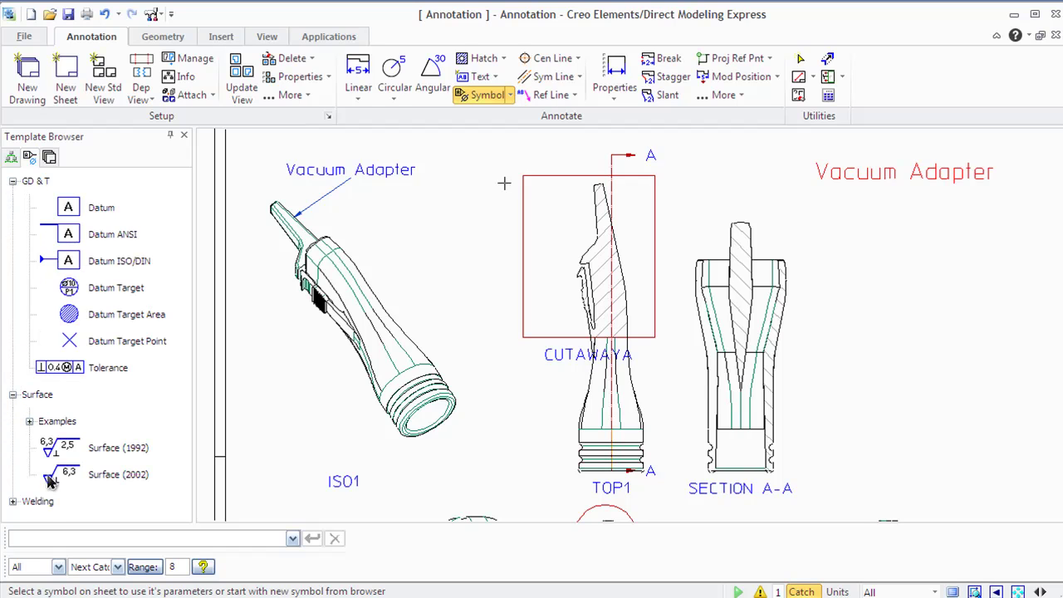
click(13, 502)
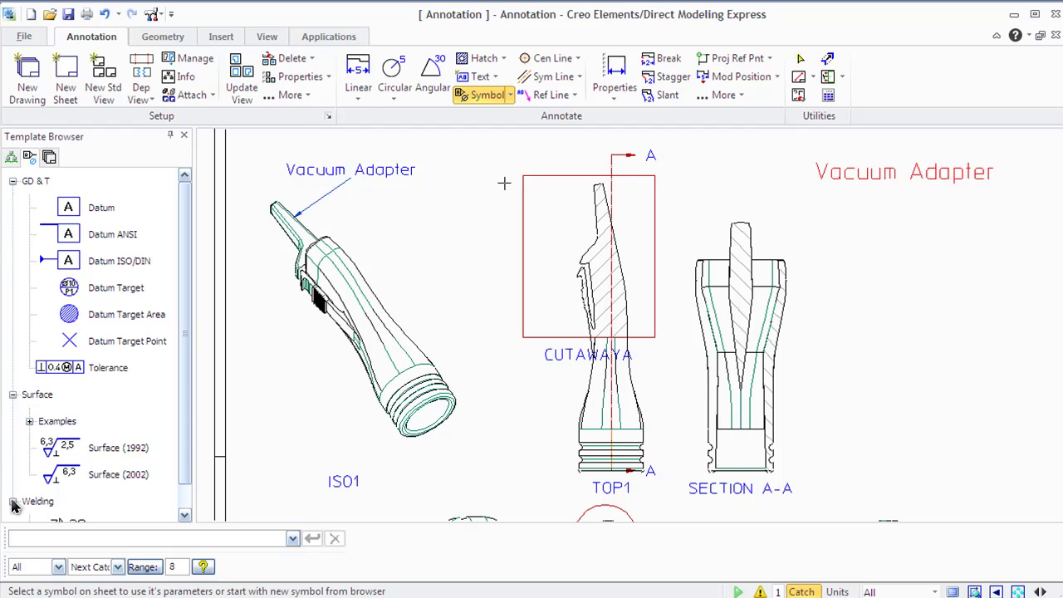
scroll(146, 424, down, 1)
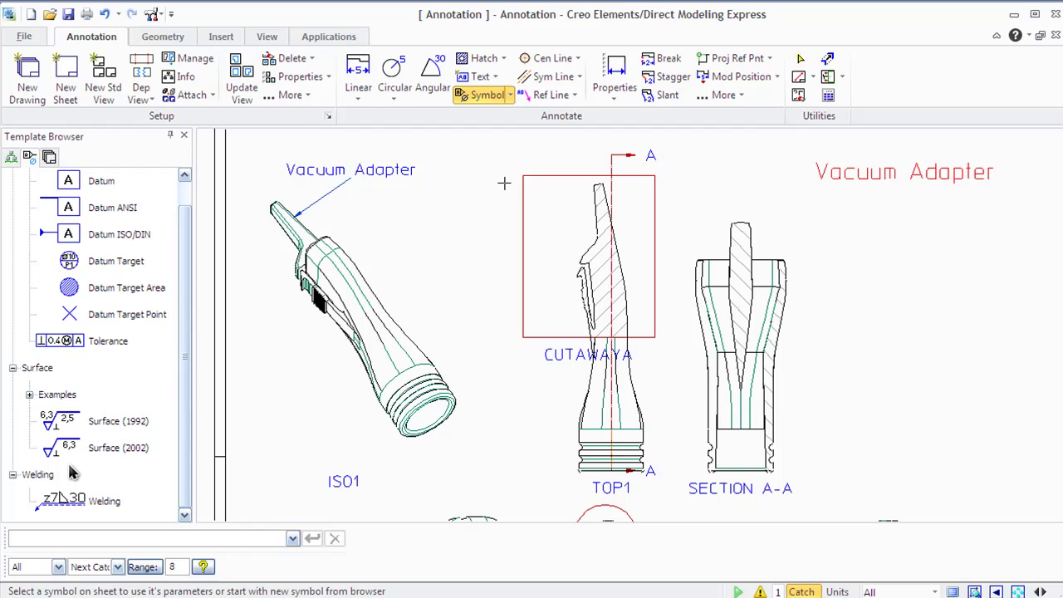
click(138, 448)
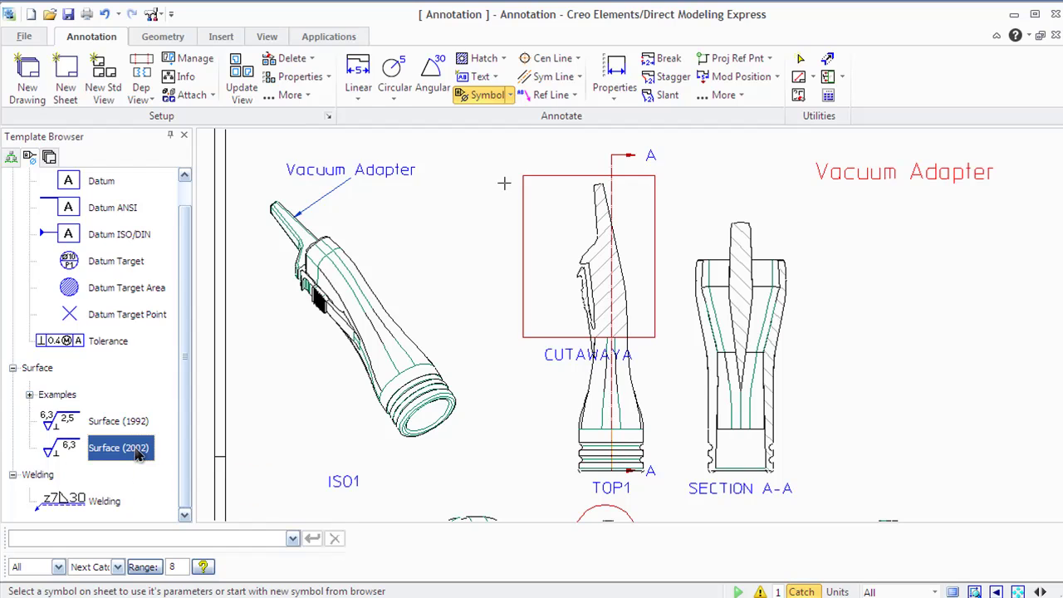
click(30, 396)
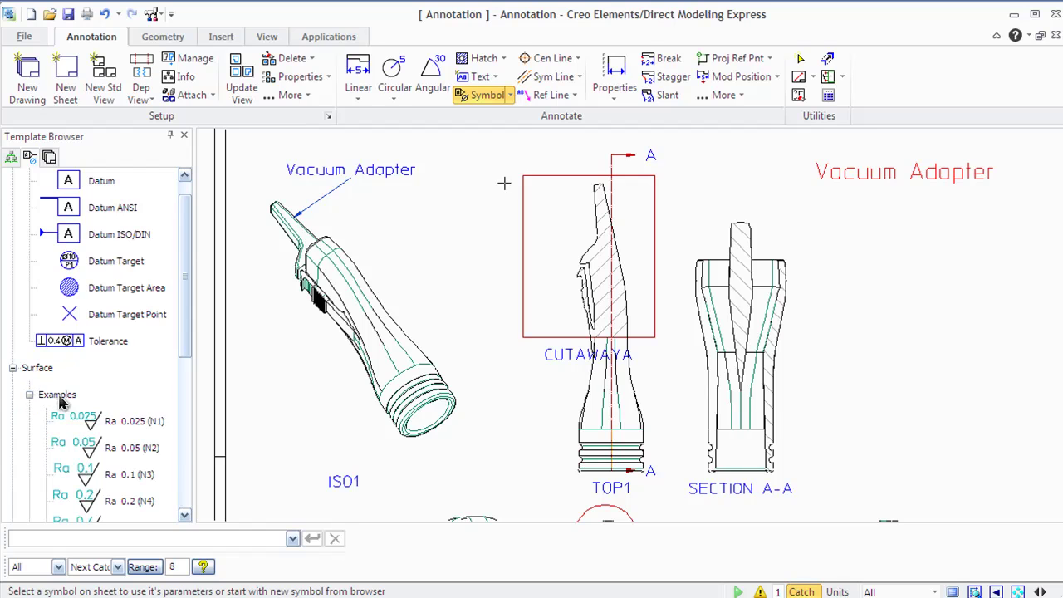
scroll(73, 406, down, 2)
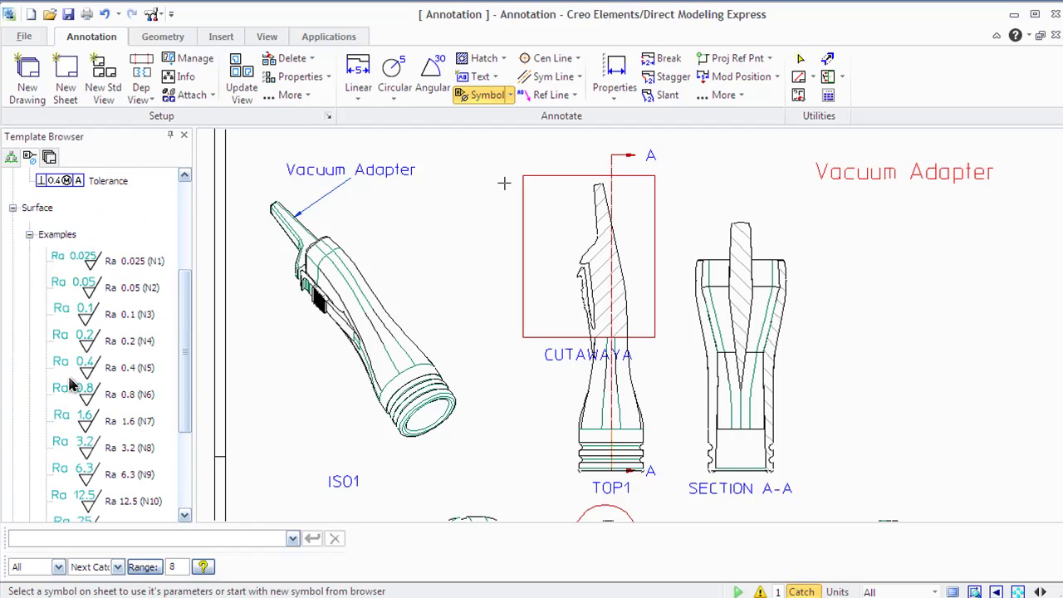
scroll(70, 384, down, 2)
scroll(72, 380, up, 1)
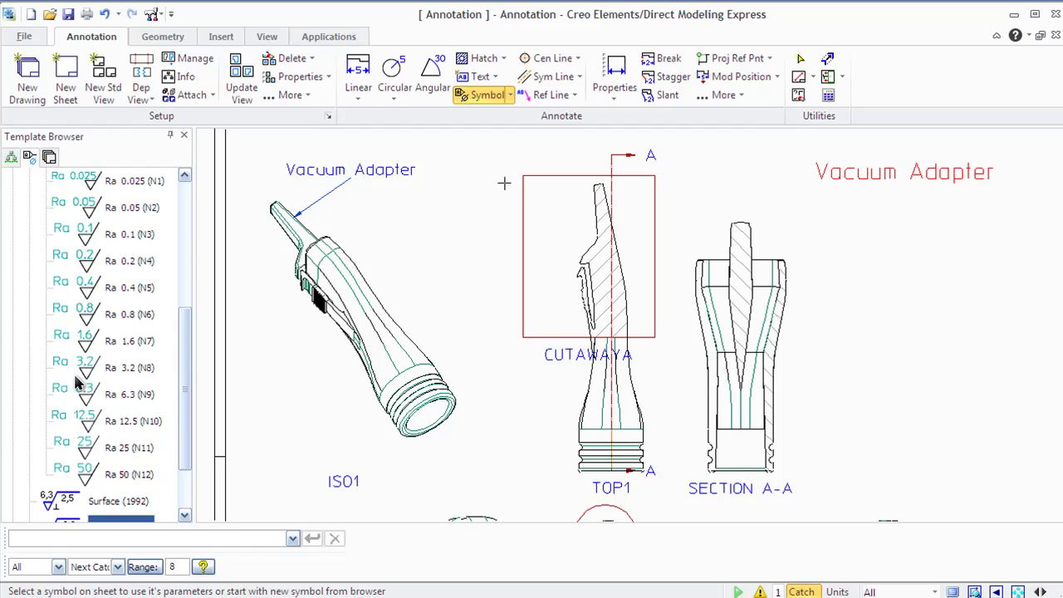
- Place the Ra 3.2 (N8) symbol on SECTION A-A's upper right edge using the third form
click(76, 374)
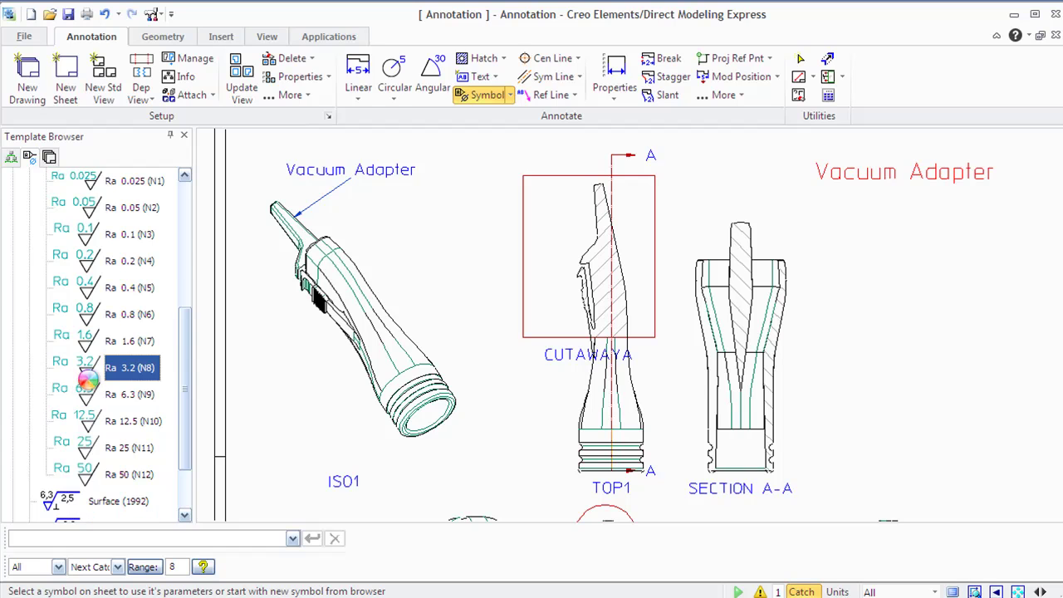
click(608, 293)
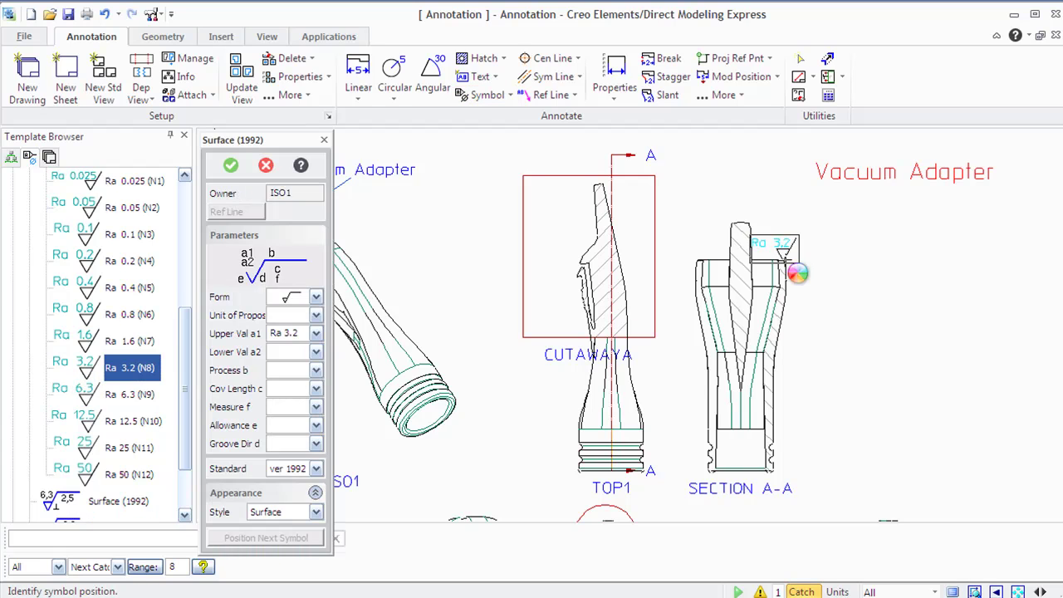
click(784, 261)
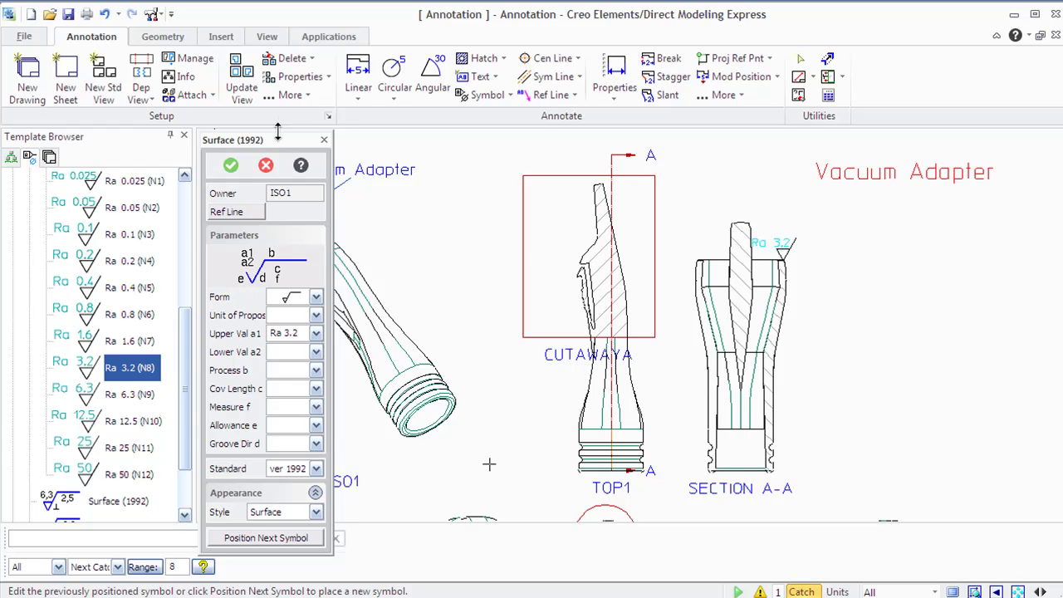
click(293, 301)
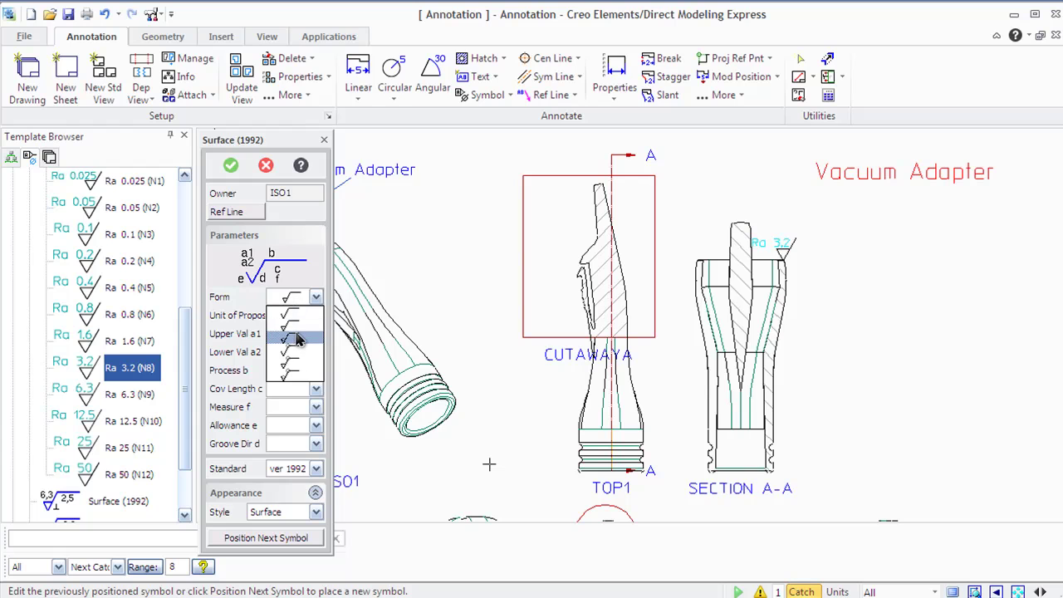
click(297, 338)
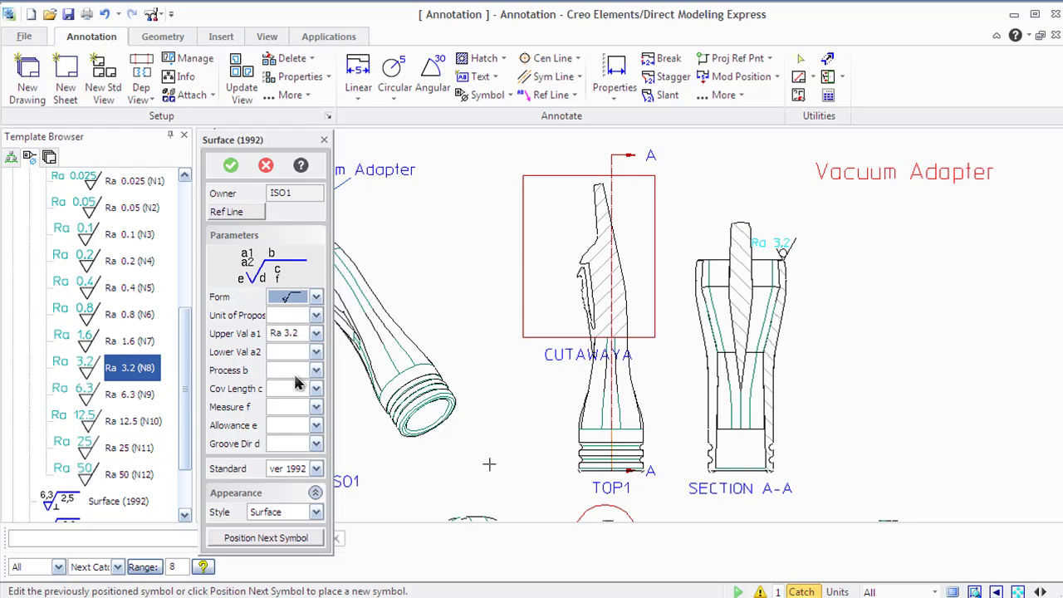
click(239, 170)
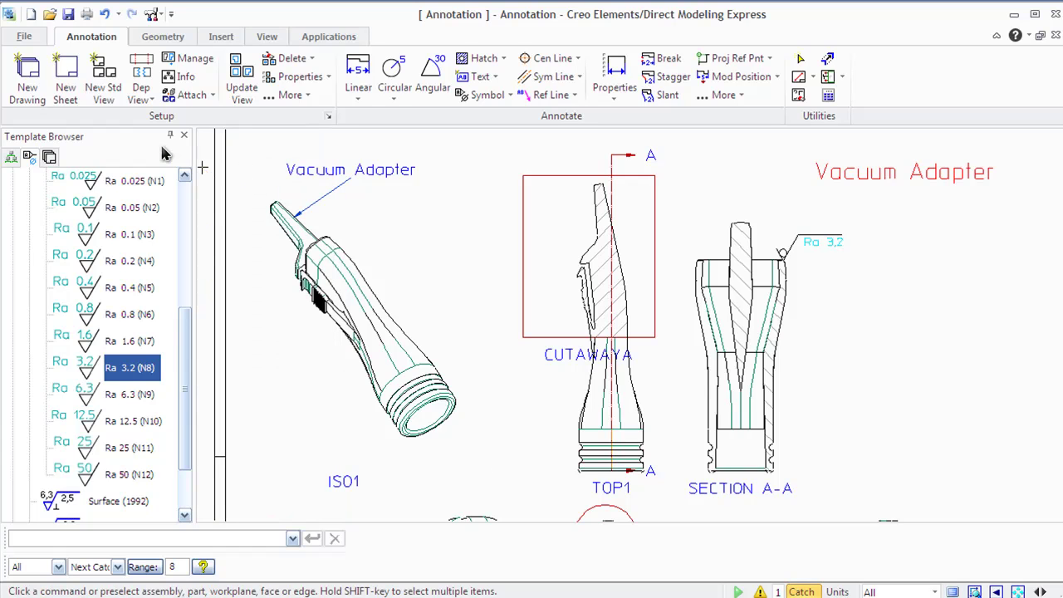
- Face-hatch the upper and lower wall regions of the broken RIGHT1 view
click(49, 157)
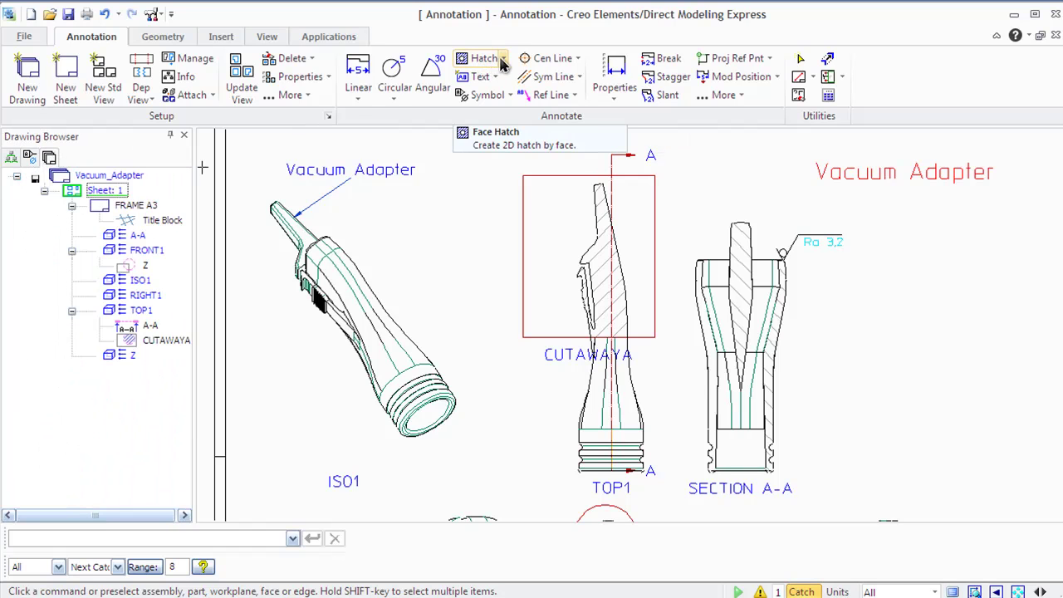
click(502, 60)
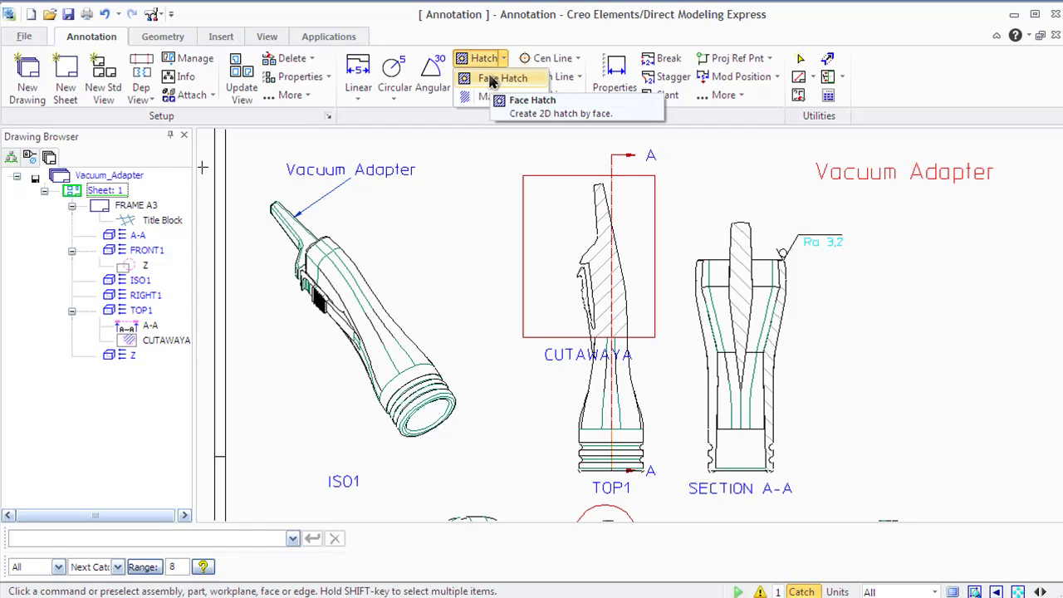
click(498, 78)
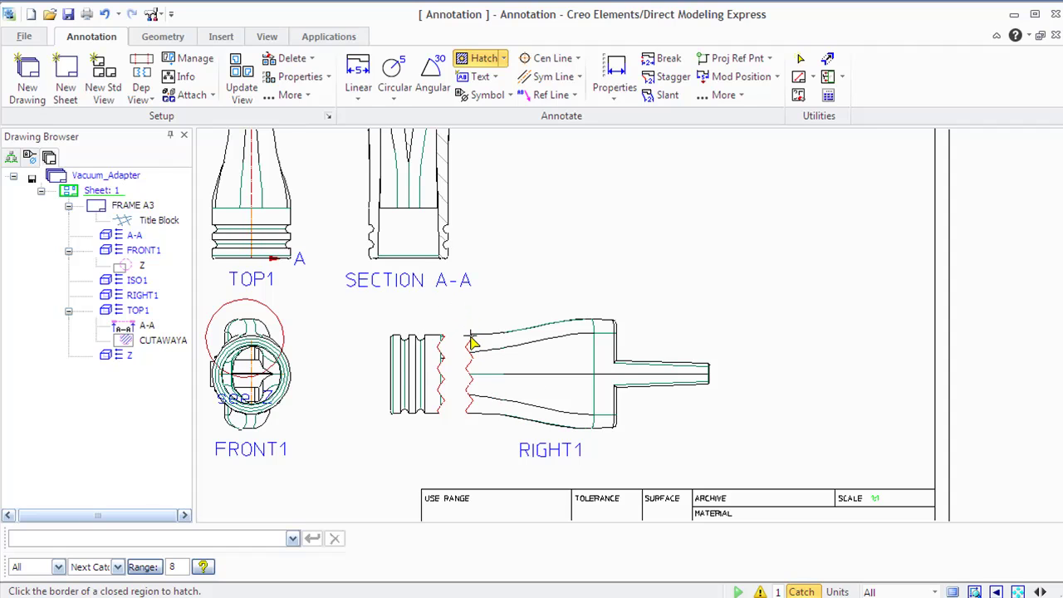
click(472, 337)
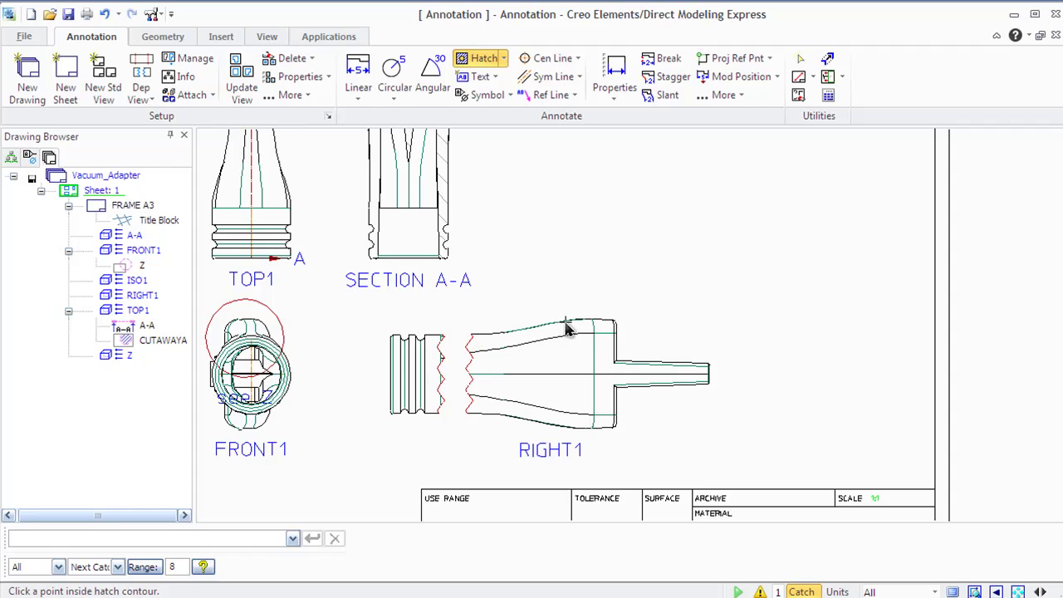
click(495, 345)
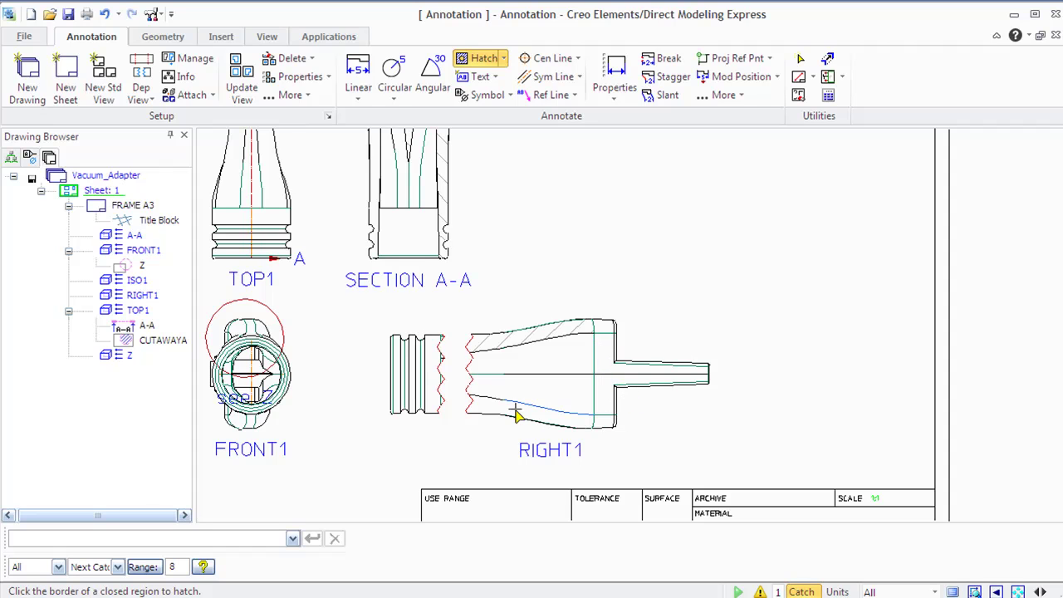
click(467, 419)
click(478, 407)
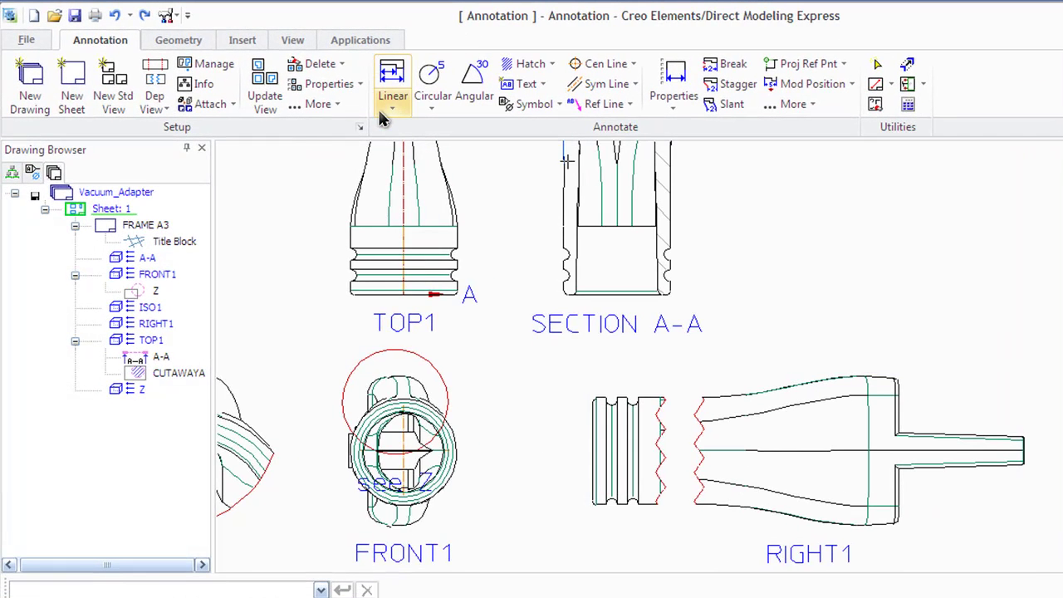
- Chain-dimension the top of RIGHT1 left to right with .118, 3.346 and 1.297
click(388, 103)
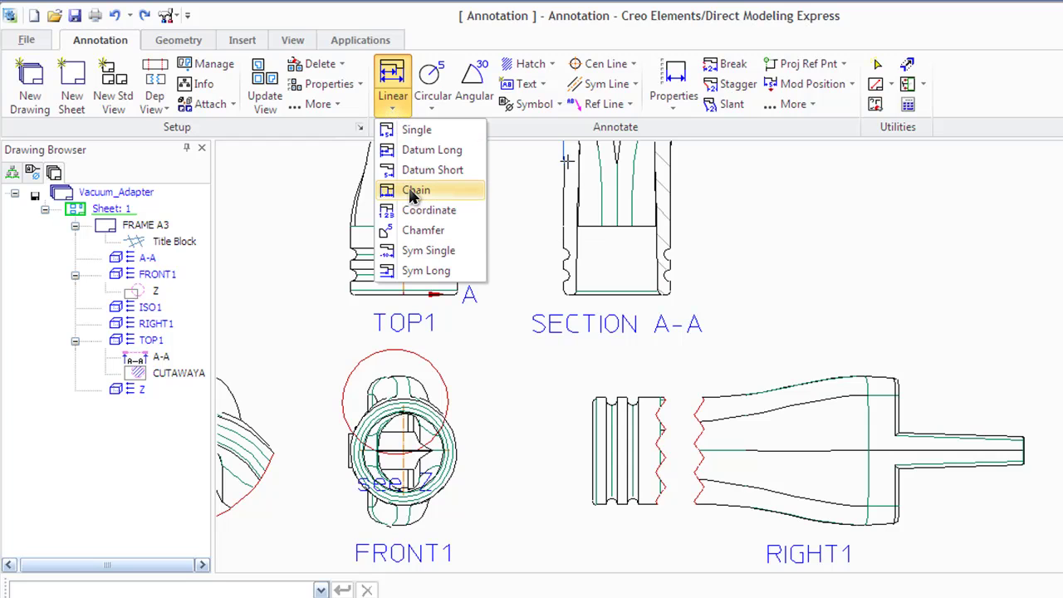
click(424, 210)
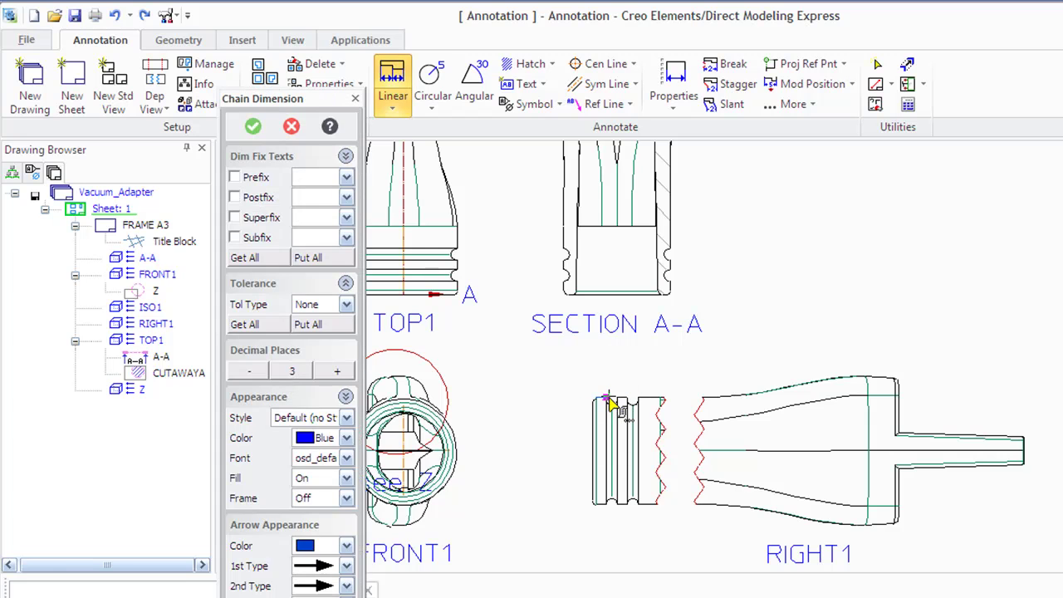
click(608, 398)
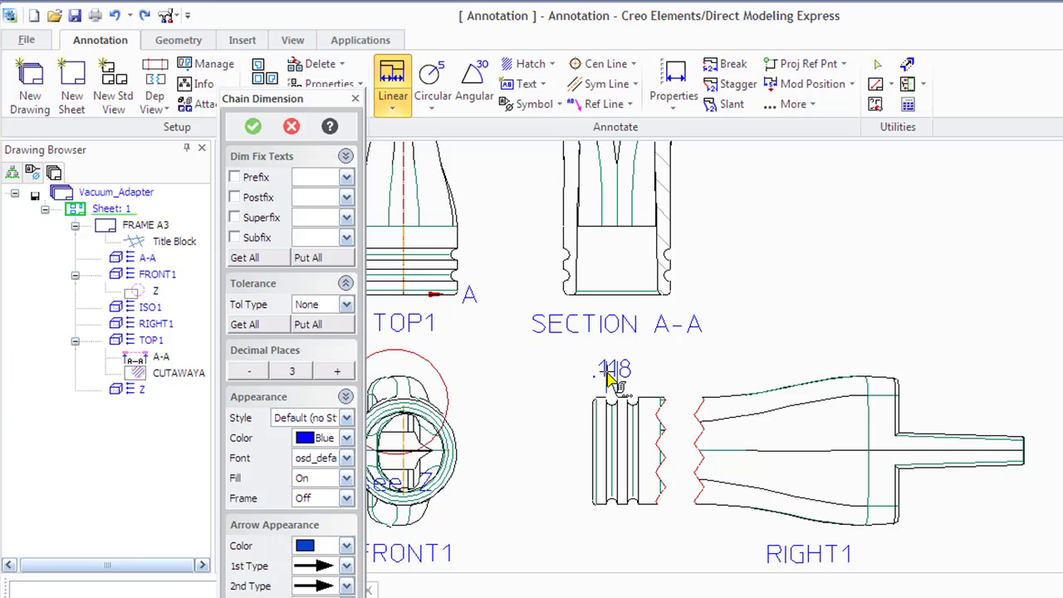
click(618, 399)
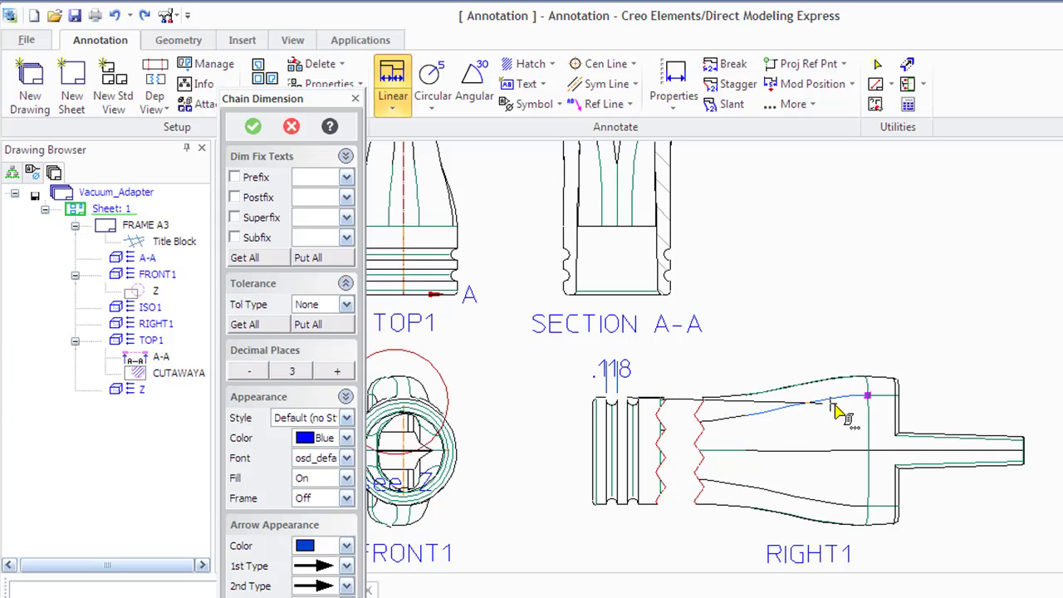
click(898, 397)
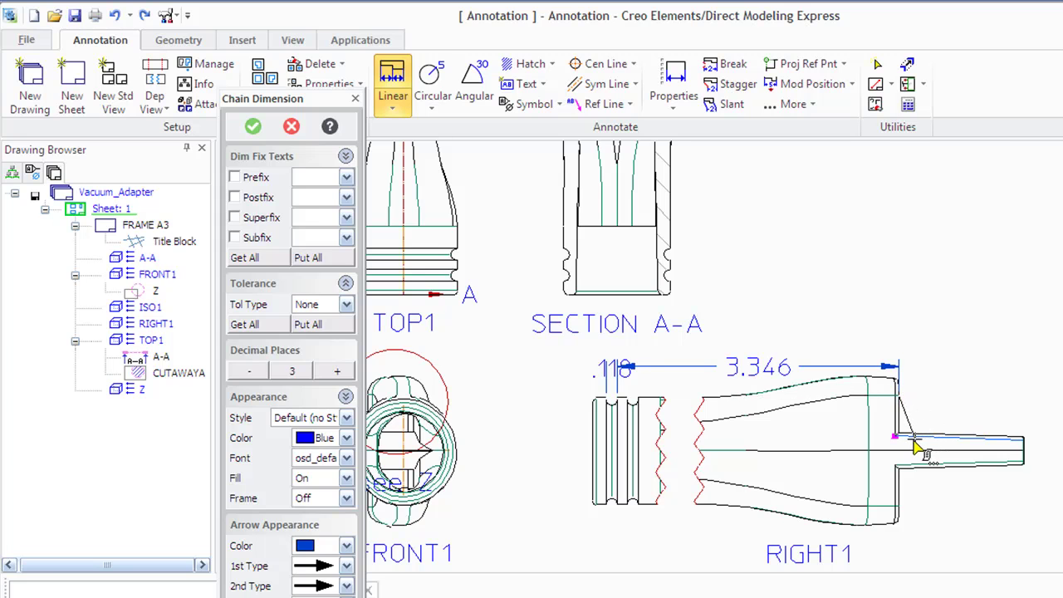
click(1025, 445)
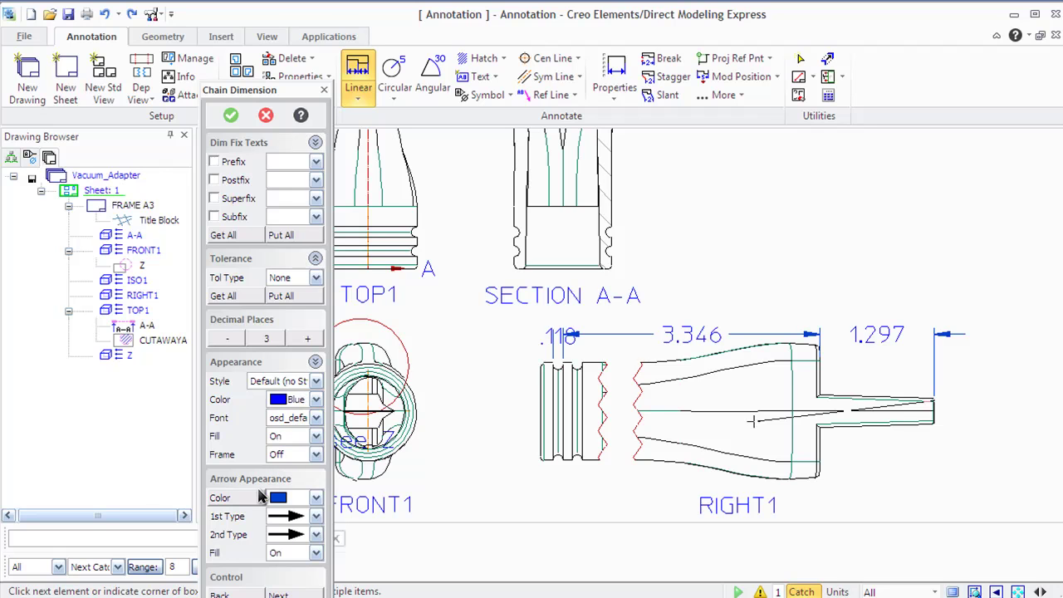
click(233, 423)
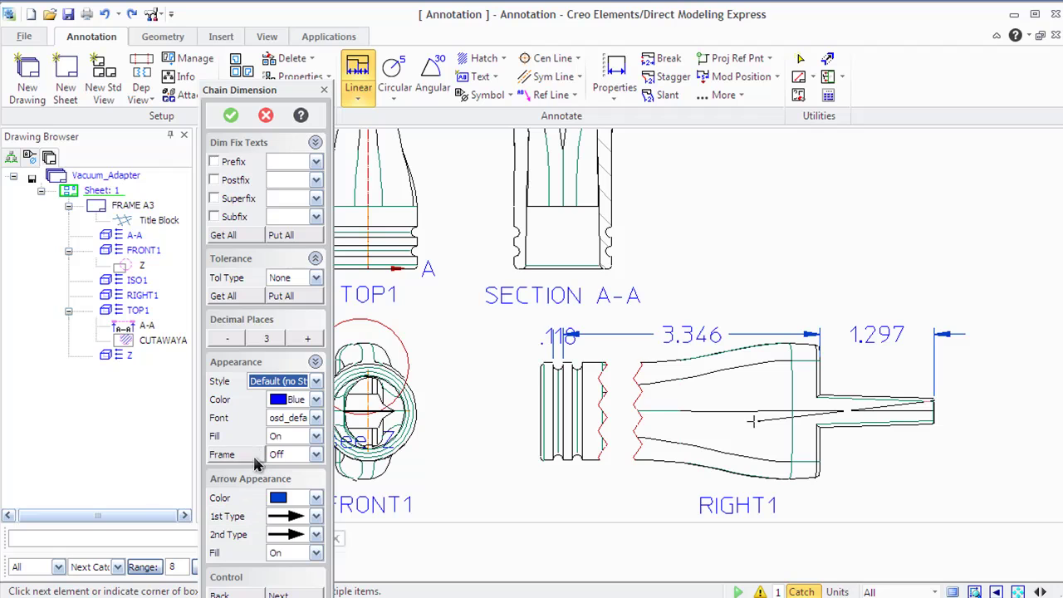
click(286, 421)
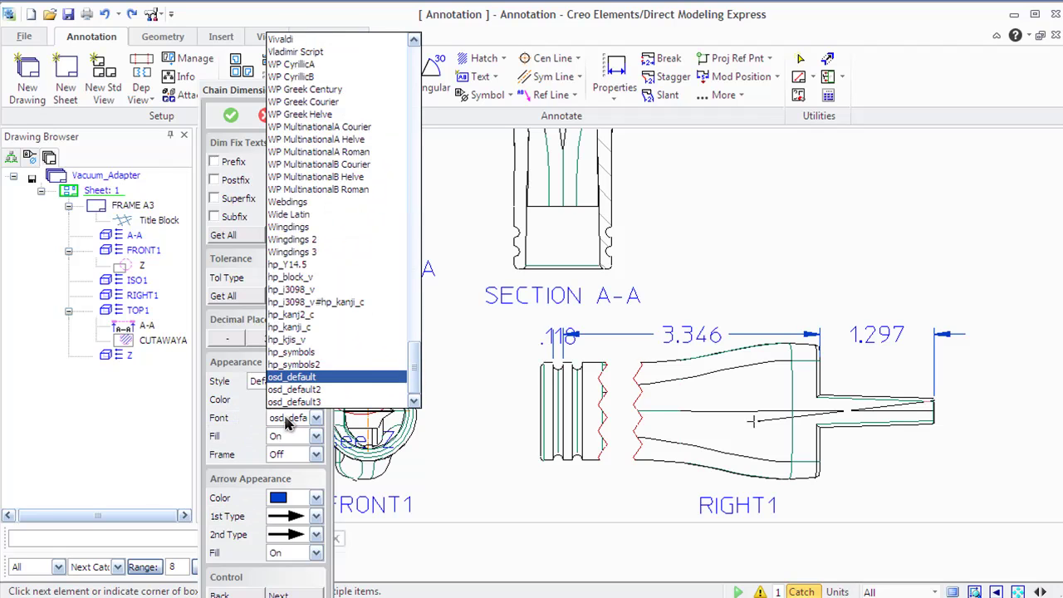